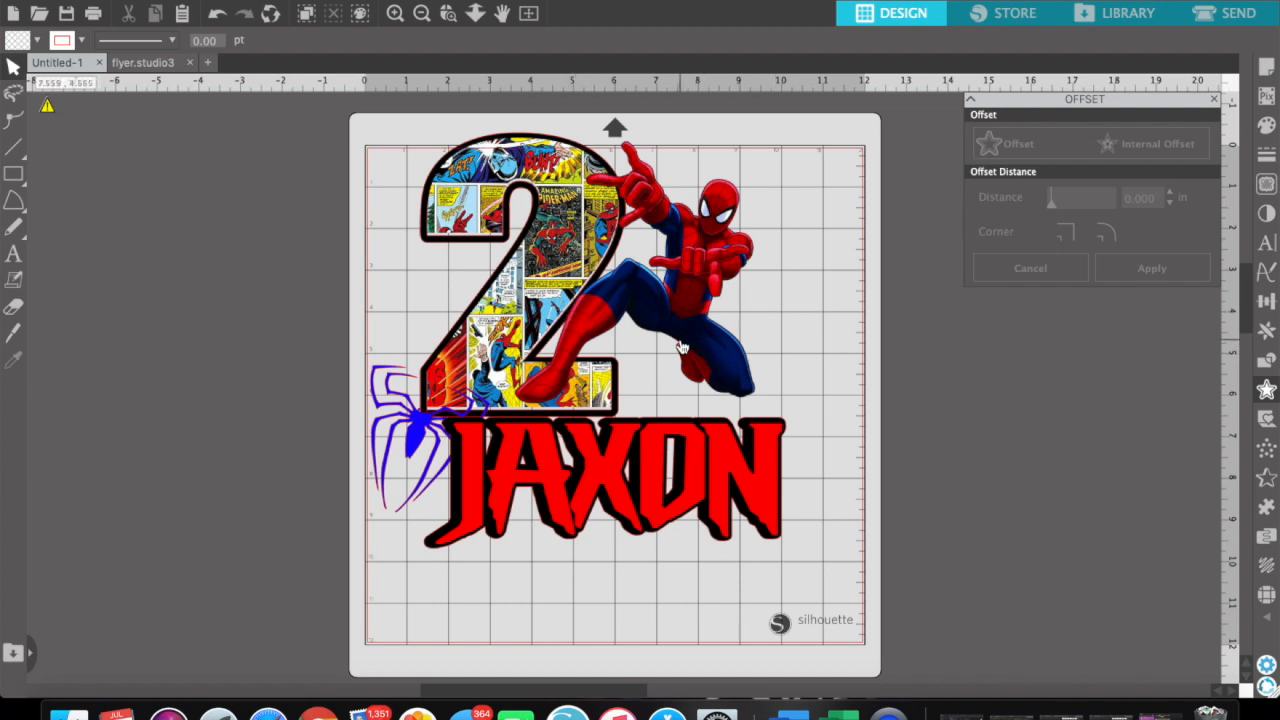
- Move the finished Spider-Man birthday design off the mat to leave an empty work area
left_click_drag(797, 563, 445, 255)
left_click_drag(624, 277, 55, 652)
scroll(369, 457, "left", 1)
scroll(369, 461, "right", 4)
scroll(369, 461, "right", 2)
scroll(369, 461, "left", 3)
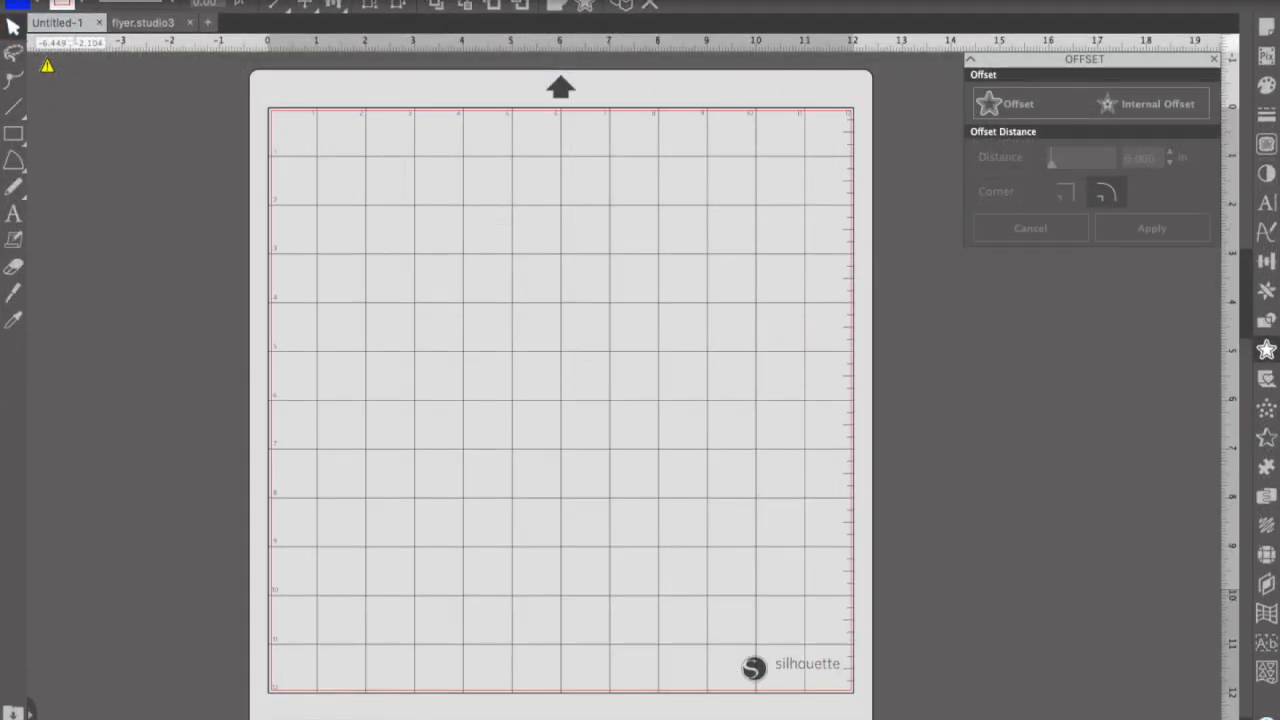
- Merge the spider_man_PNG42 image from the Images folder into the design, searching for SPI
left_click(185, 0)
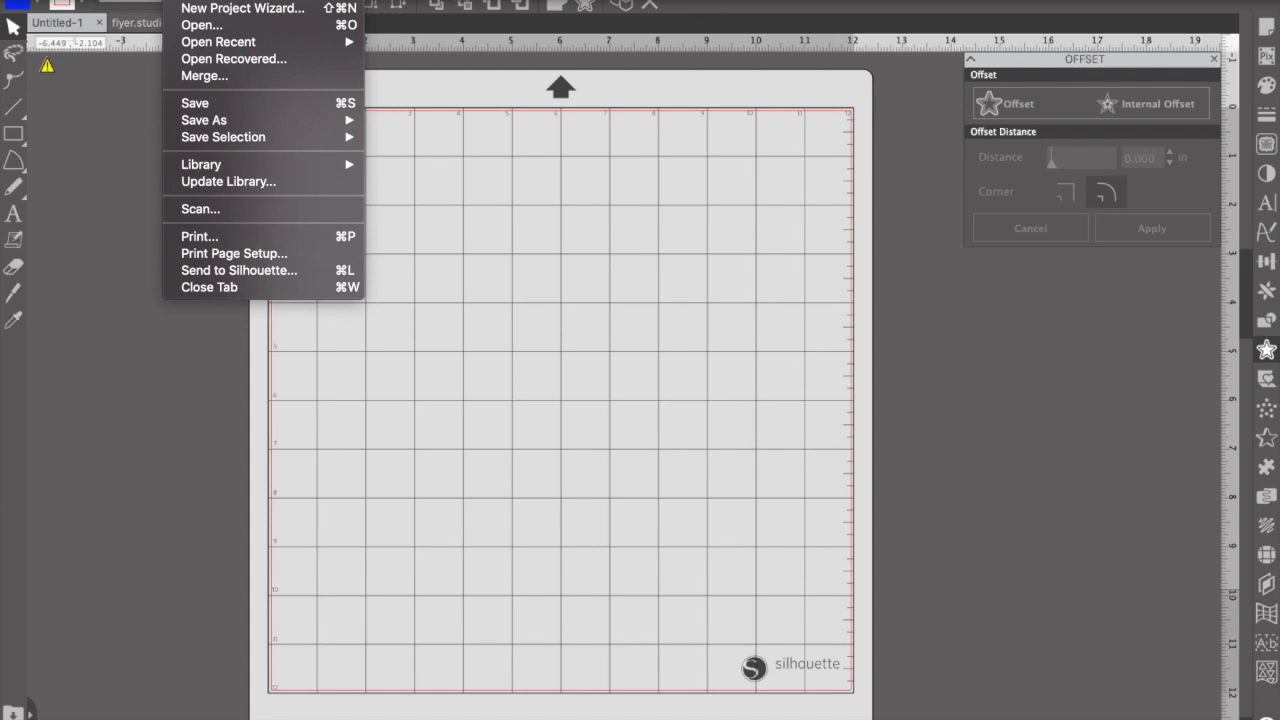
left_click(206, 77)
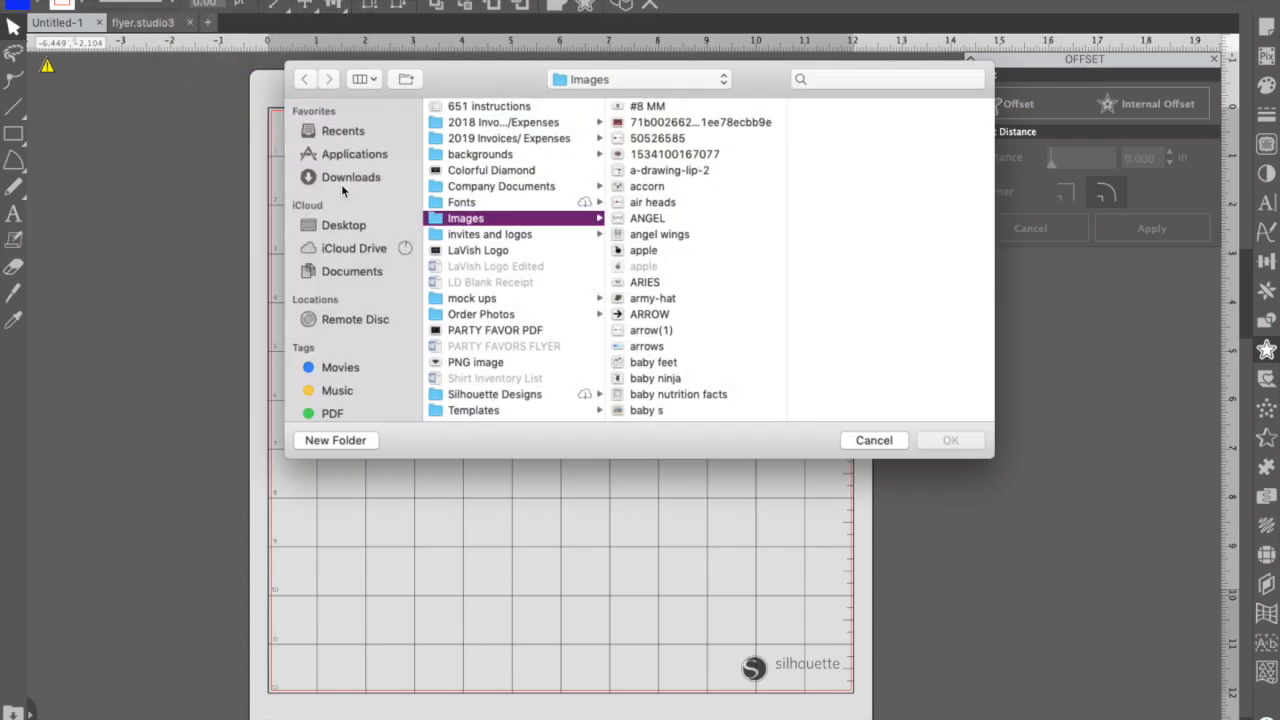
left_click(834, 81)
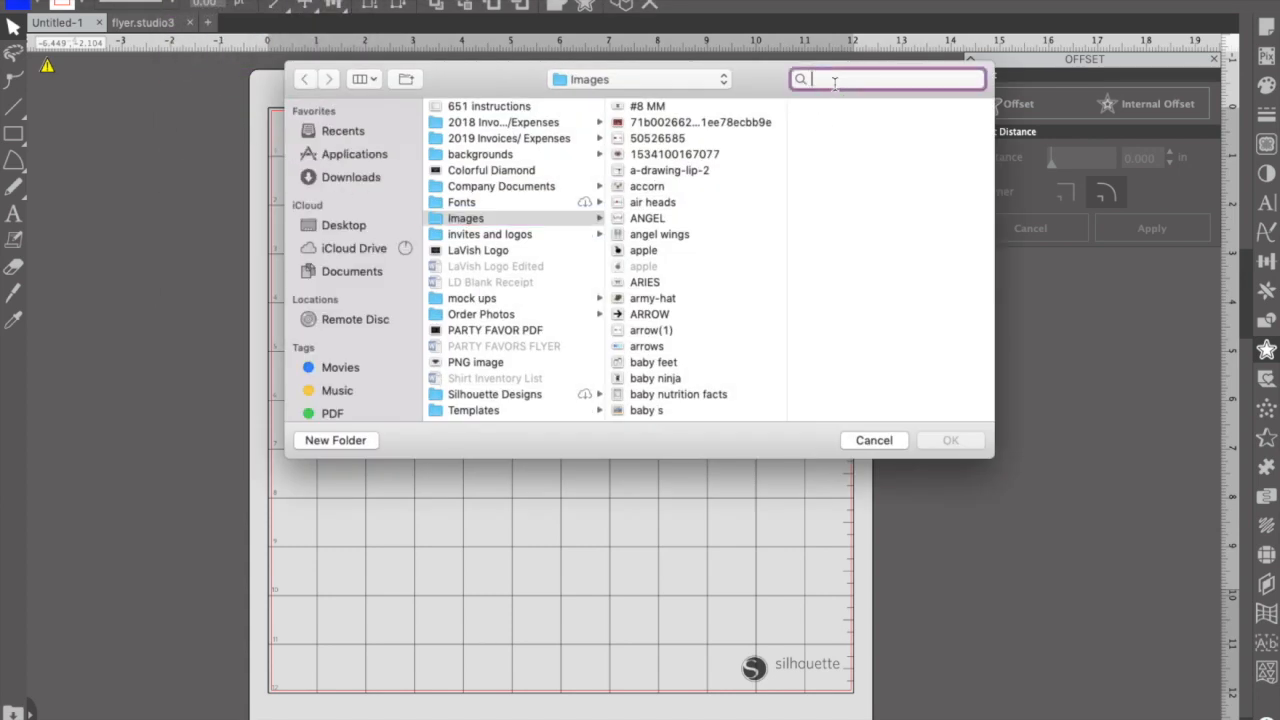
type("SPIN")
key("BackSpace")
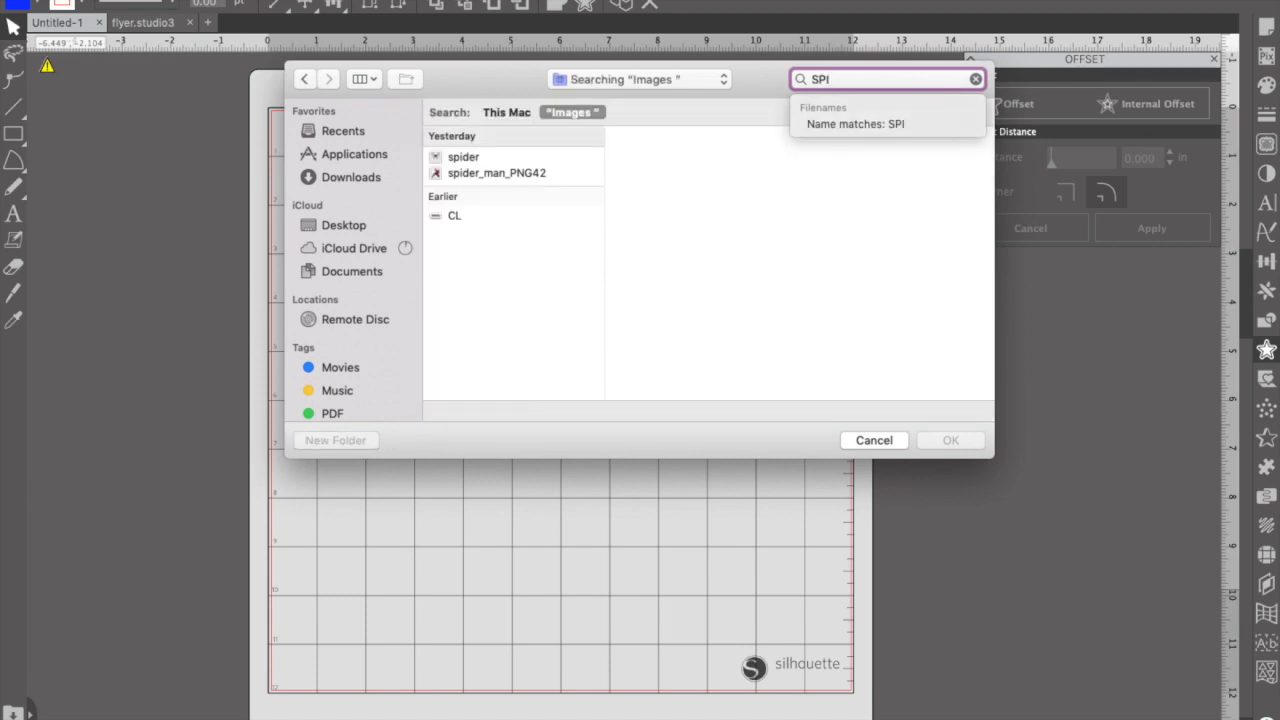
left_click(520, 174)
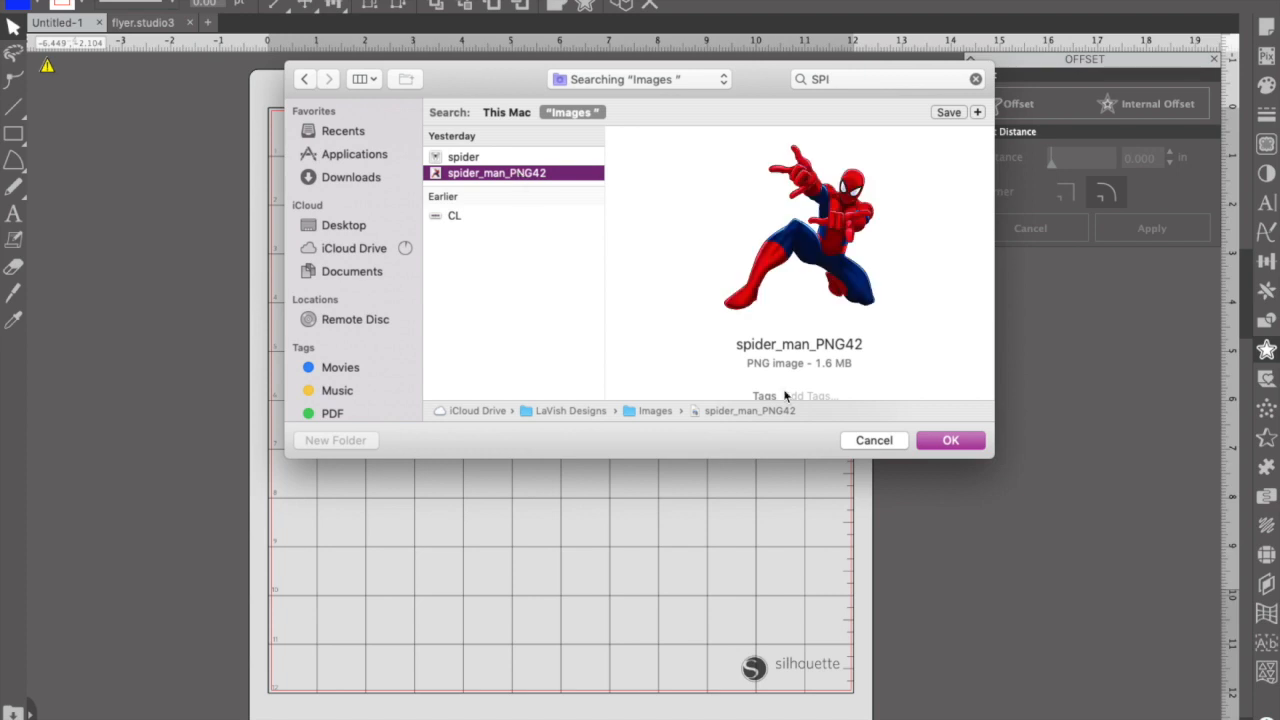
left_click(947, 448)
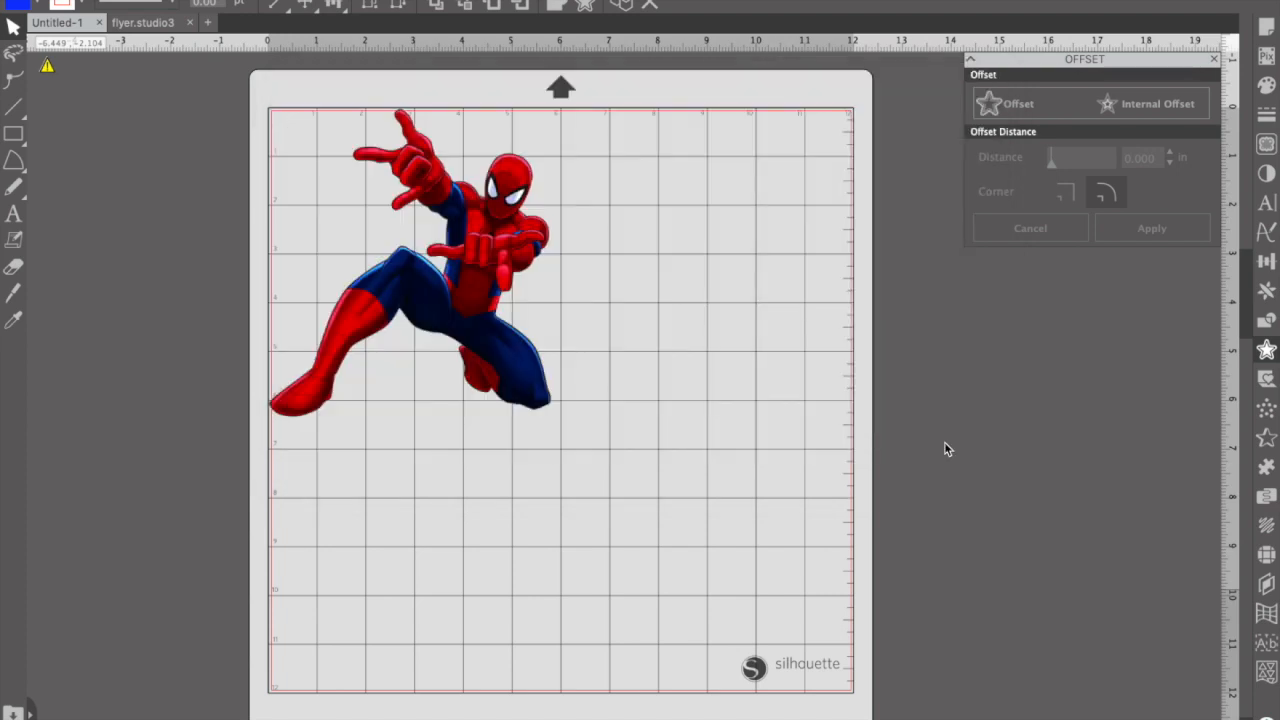
- Reposition the Spider-Man image toward the right side of the mat
left_click(507, 300)
left_click_drag(507, 300, 737, 341)
left_click(659, 473)
left_click(474, 219)
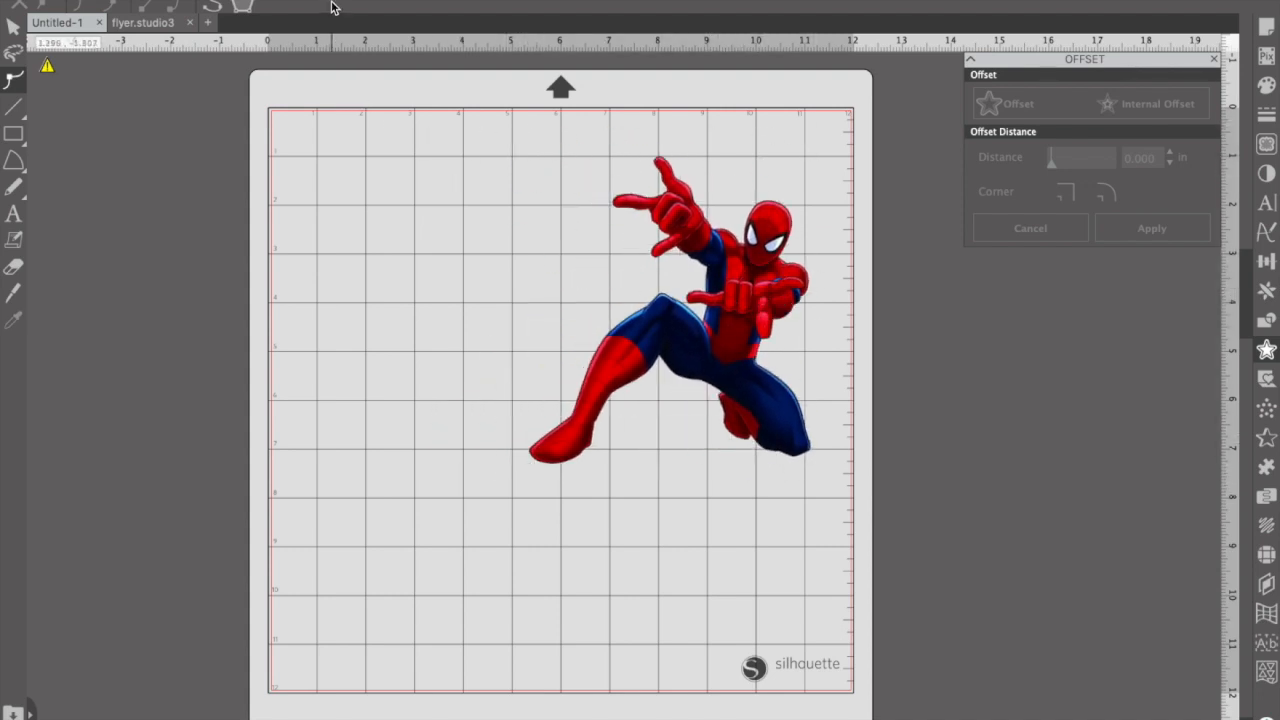
- Merge the comic art image into the design, searching for COM, and place it over the mat's lower-left edge
left_click(175, 2)
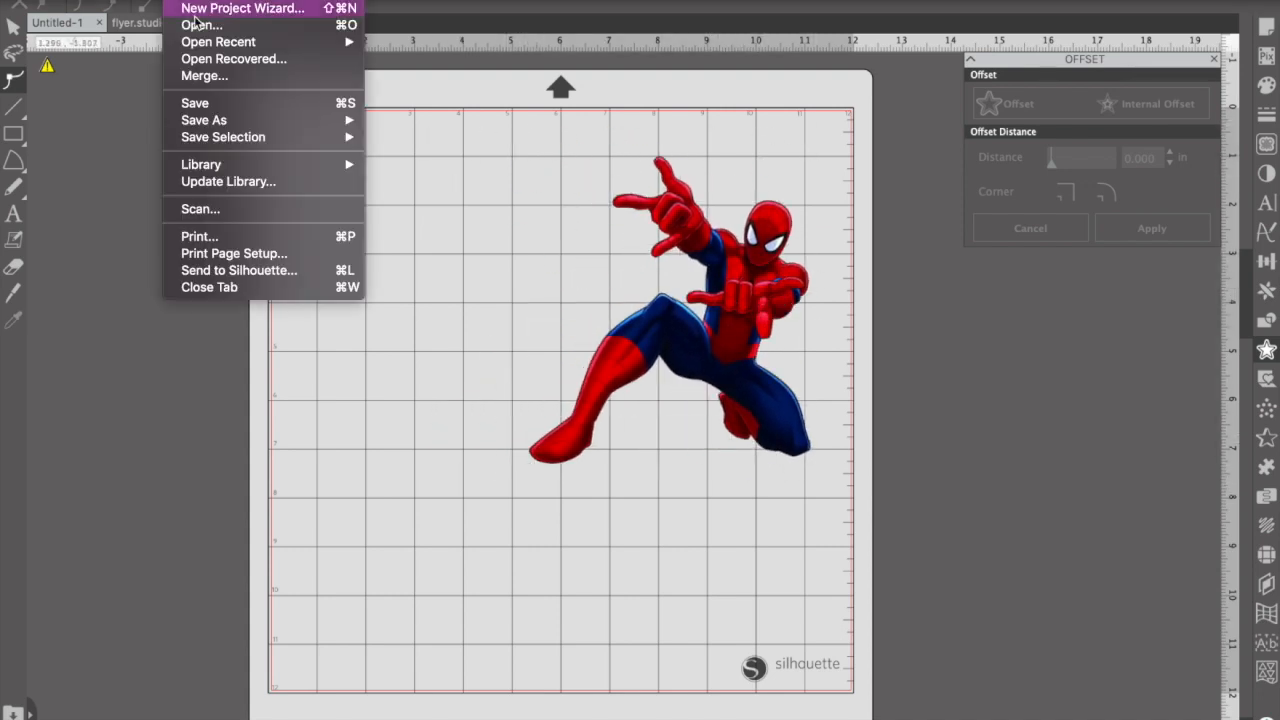
left_click(197, 76)
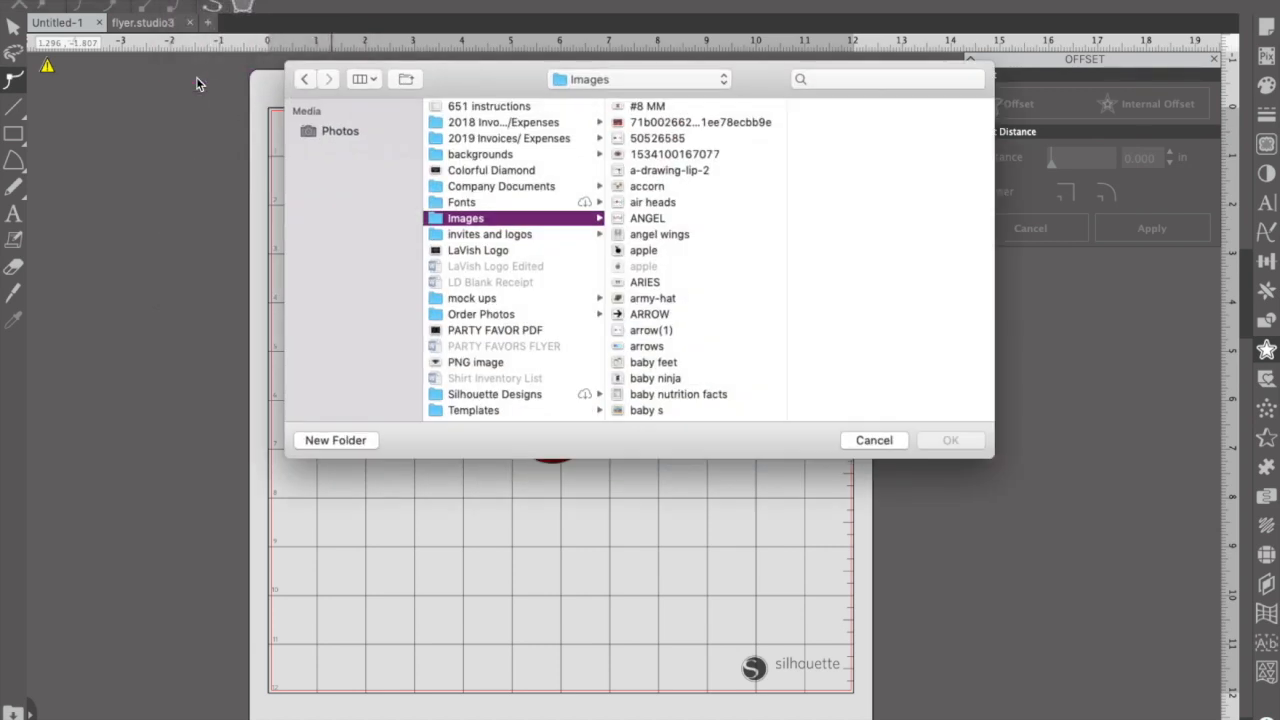
left_click(847, 80)
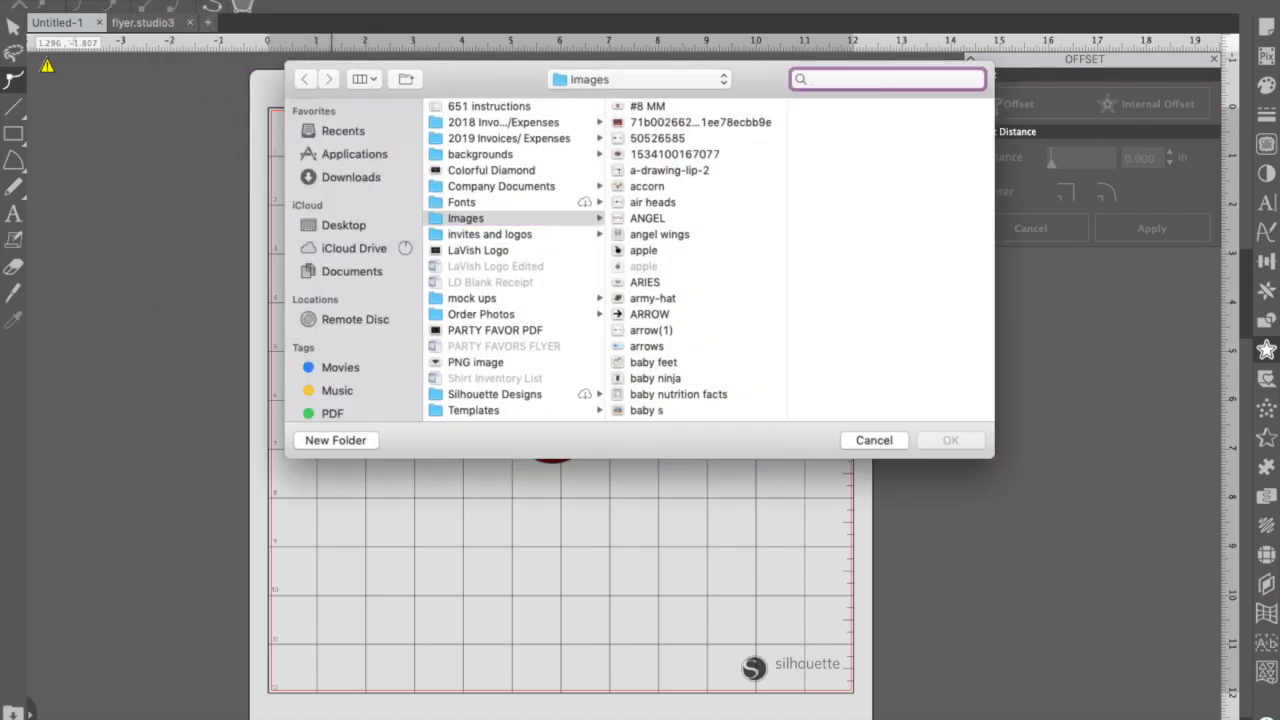
type("COM")
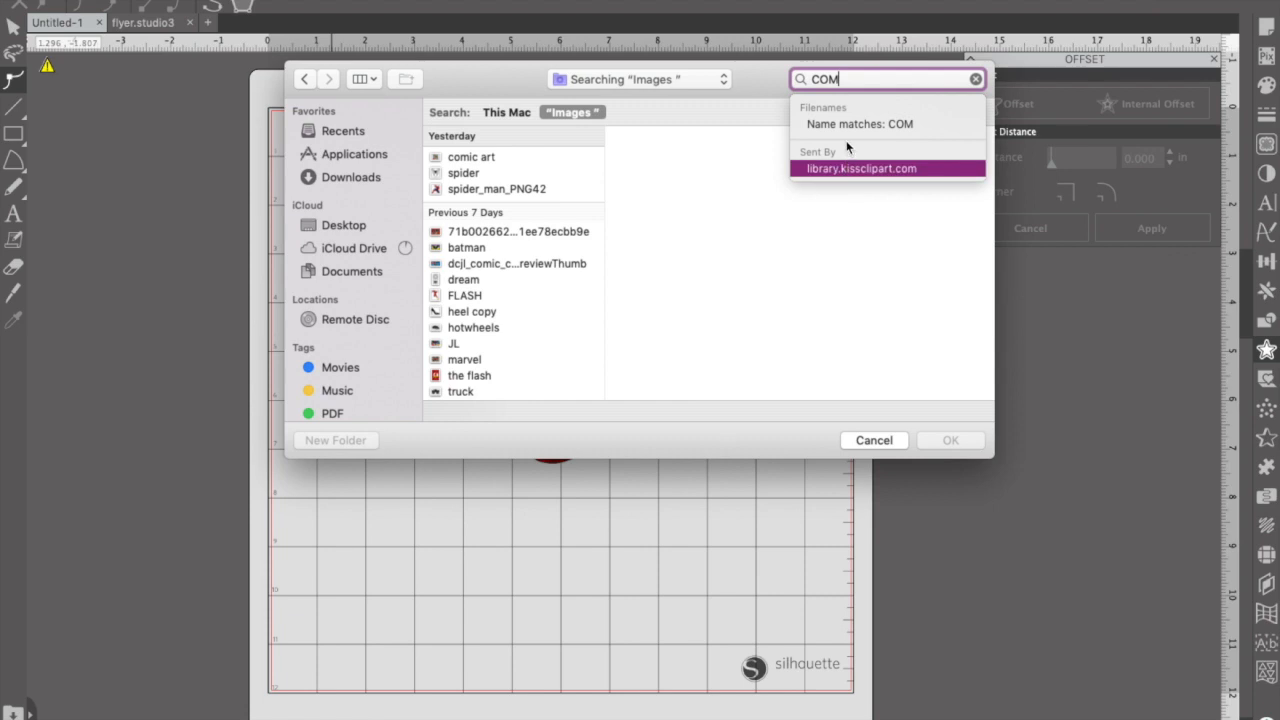
left_click(491, 160)
left_click(946, 442)
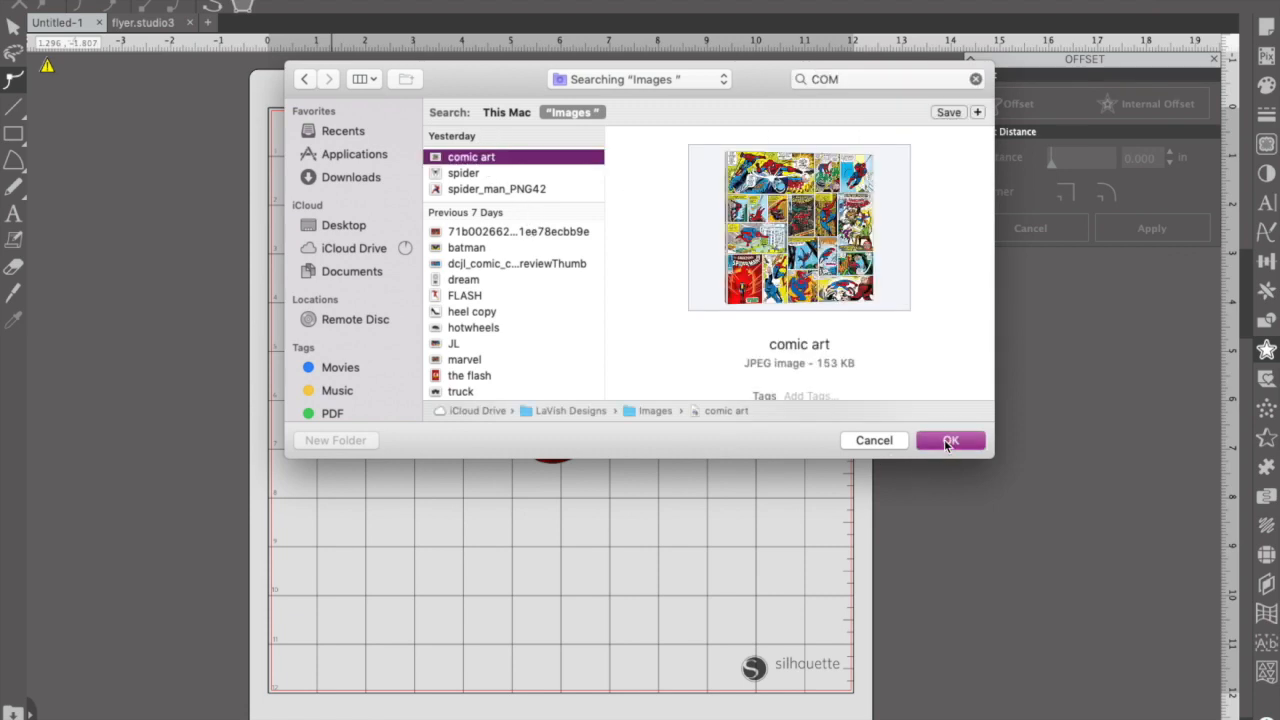
left_click_drag(494, 300, 393, 526)
- Merge the spider image from the Images folder into the design, searching for SPI
left_click(190, 5)
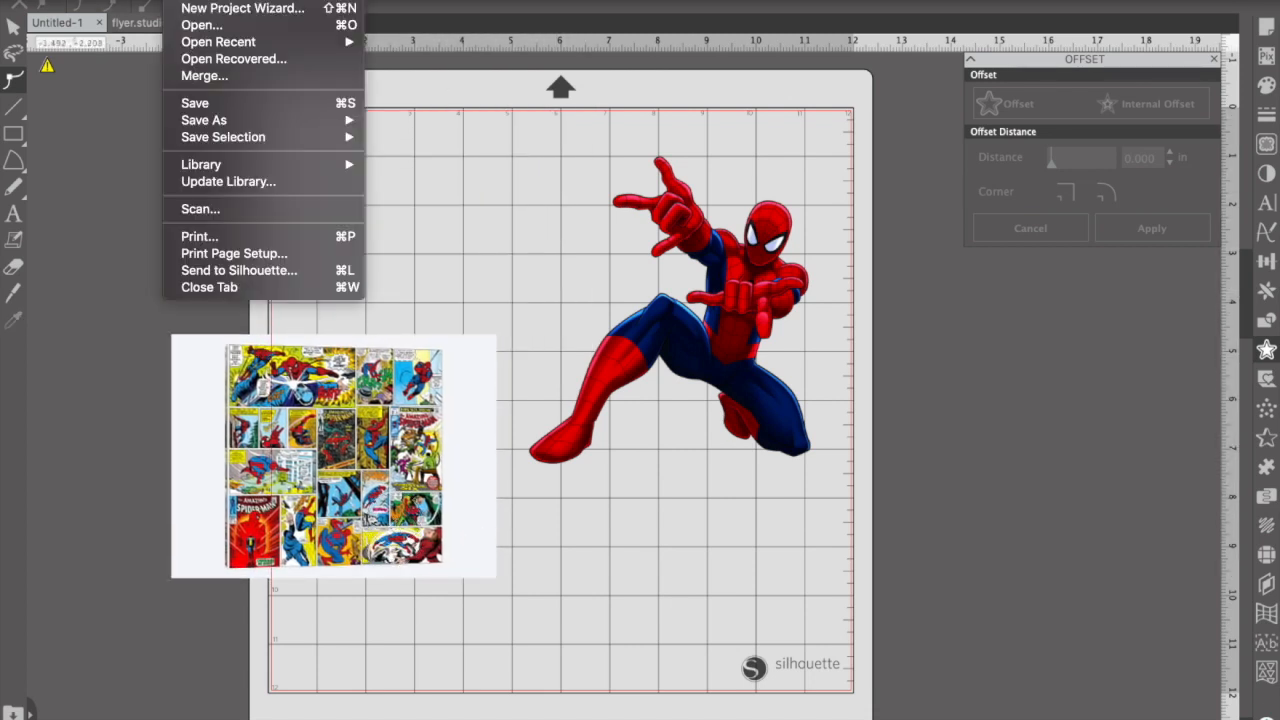
left_click(200, 80)
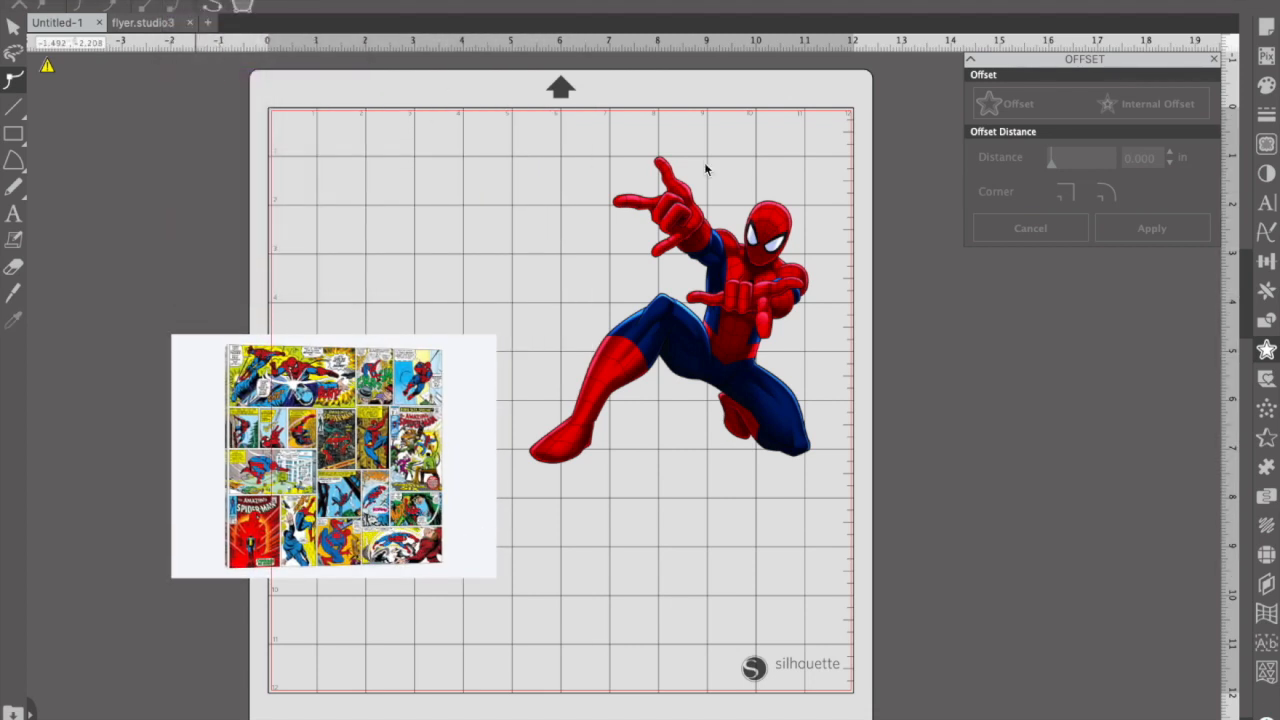
left_click(840, 78)
type("SP")
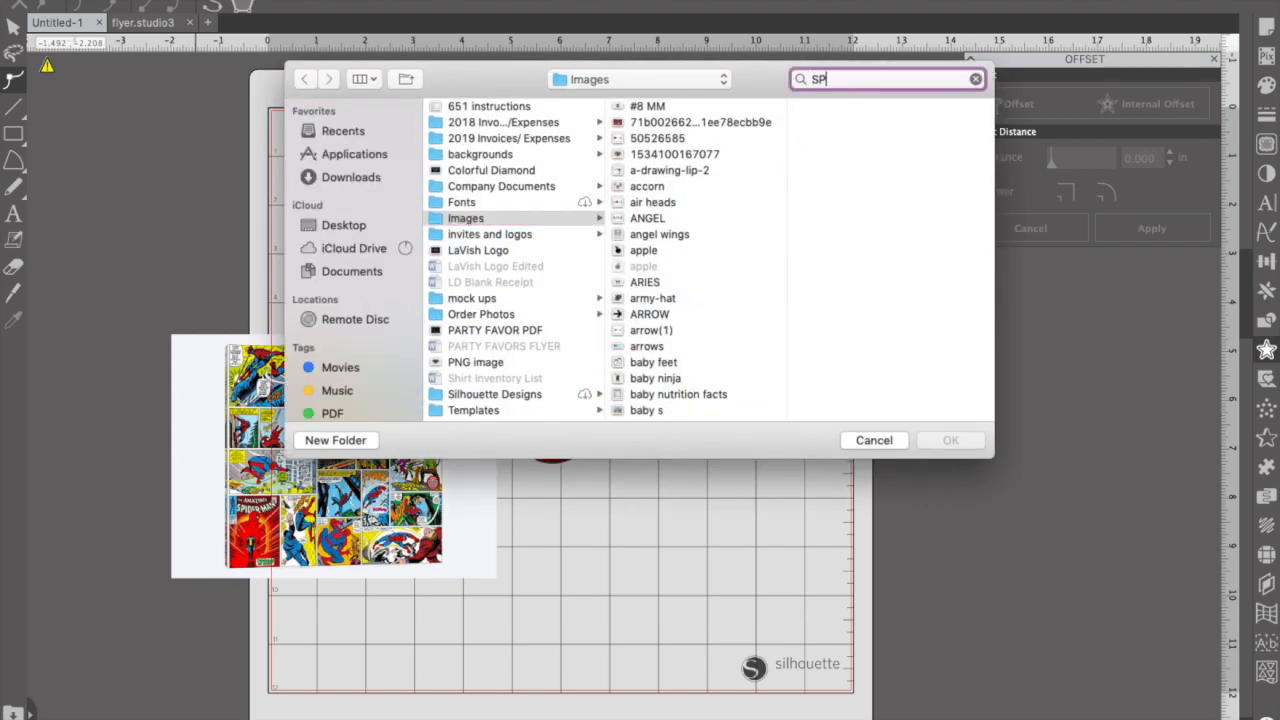
type("I")
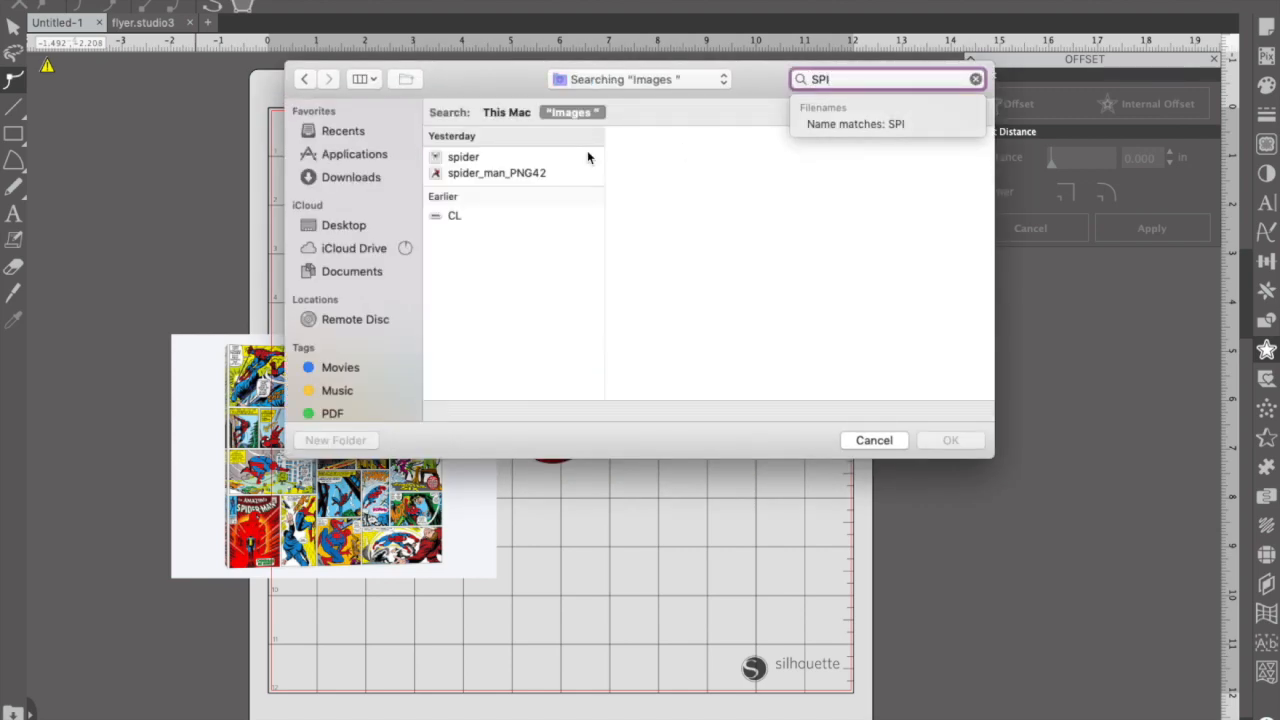
left_click(474, 157)
left_click(945, 440)
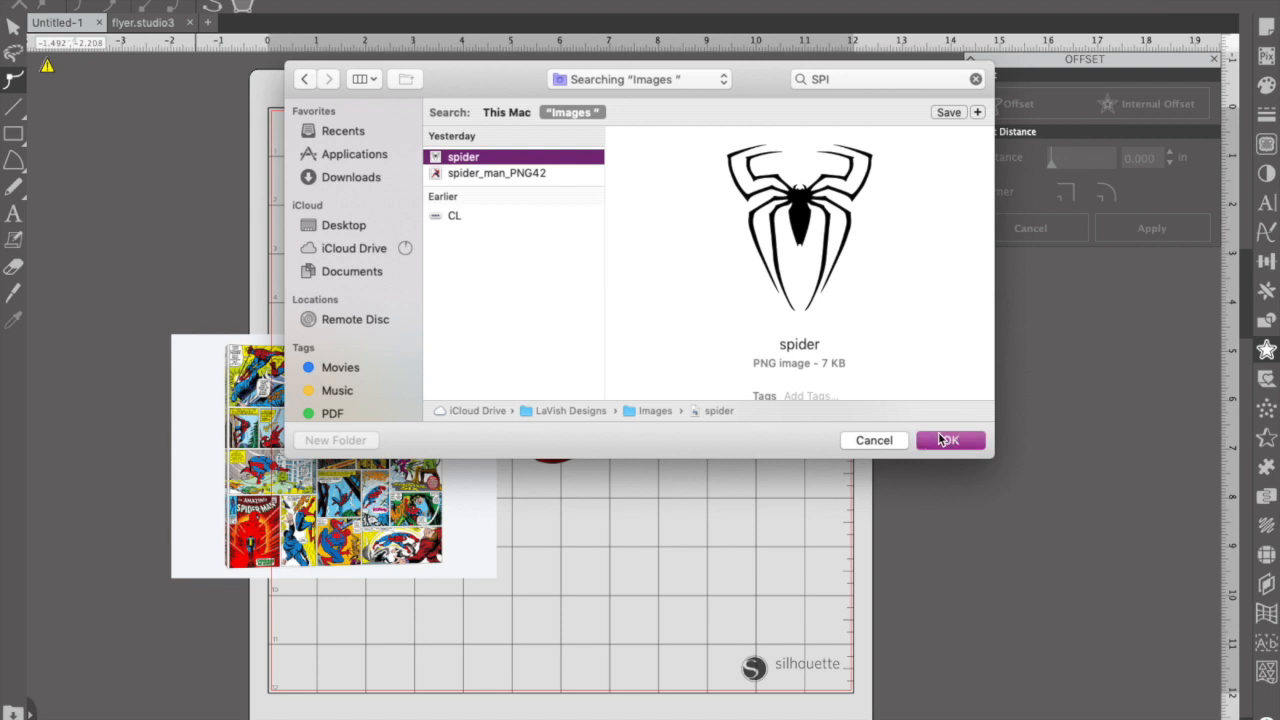
- Enlarge the spider image to about 4.2 in wide and place it above the comic art
left_click_drag(306, 133, 396, 211)
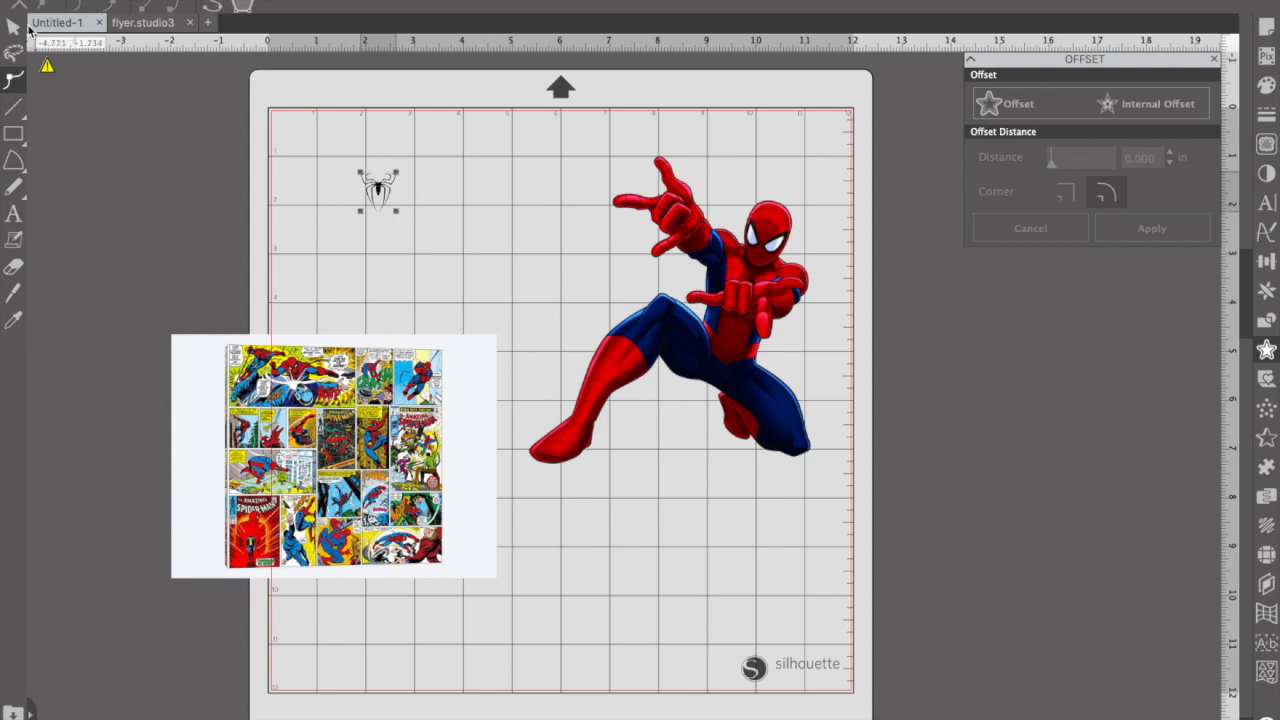
left_click(35, 24)
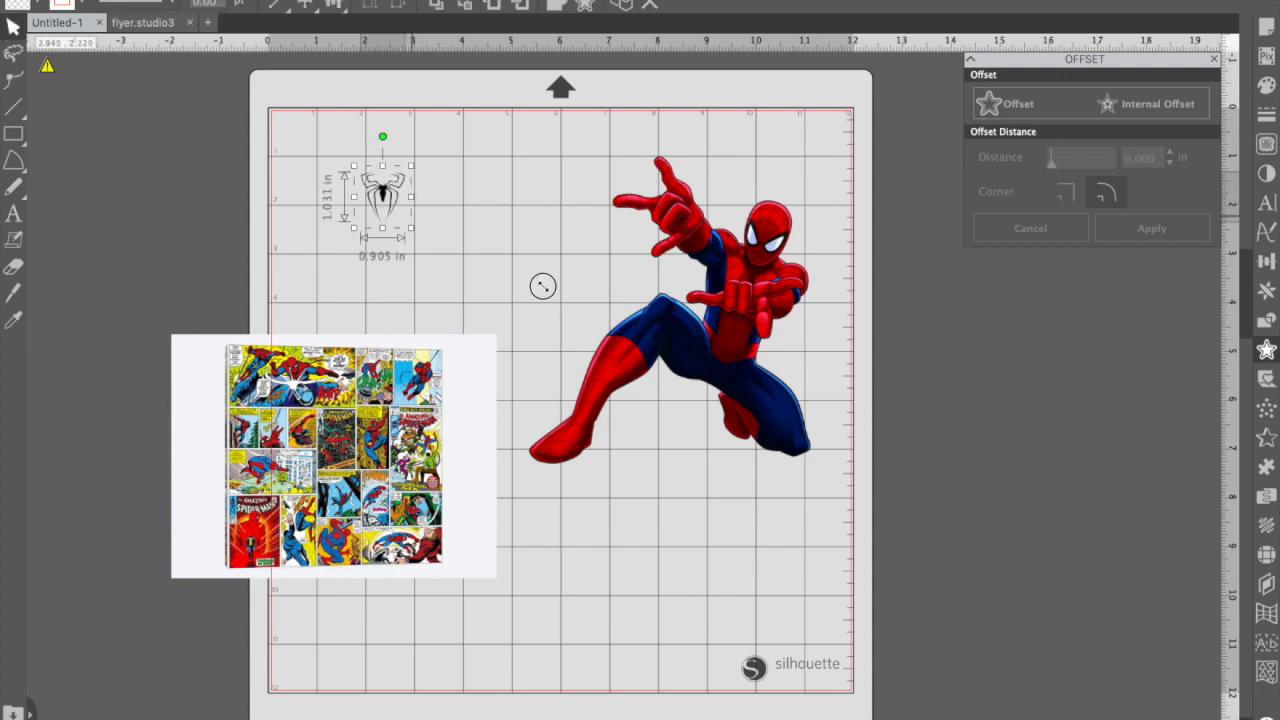
left_click_drag(531, 281, 614, 366)
left_click_drag(486, 273, 404, 170)
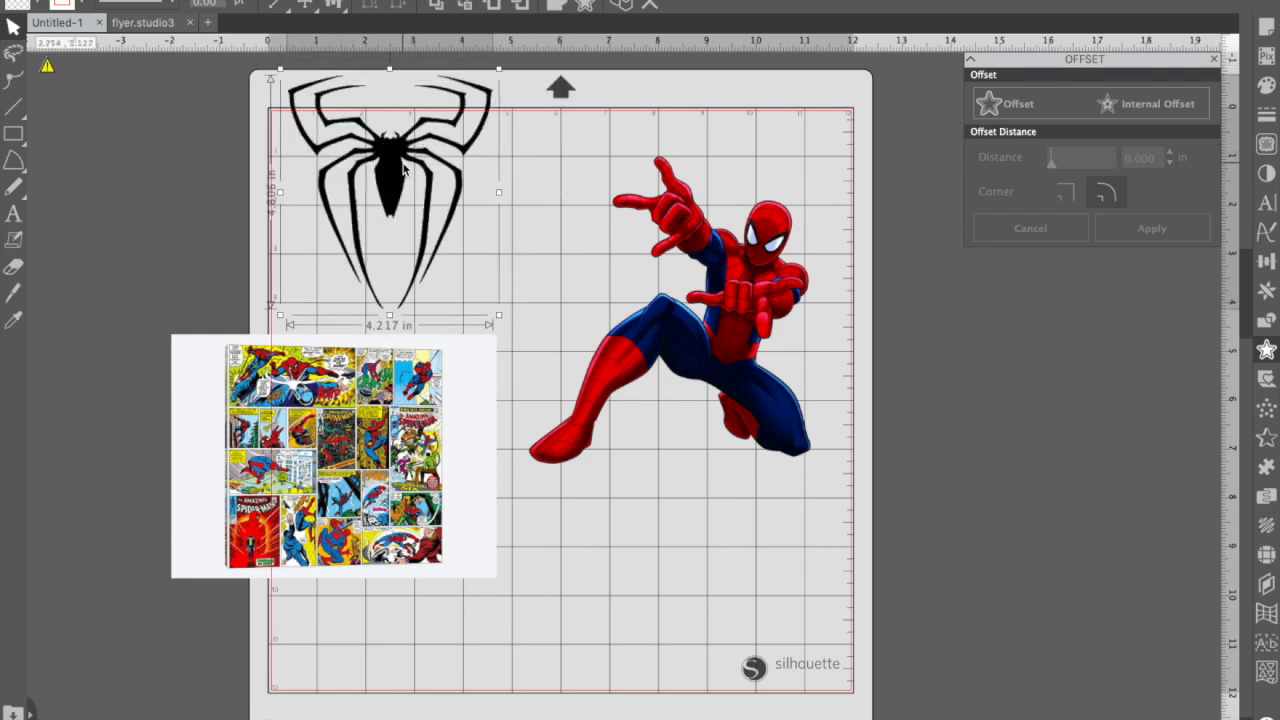
- Trim the white borders off the comic art with the Knife tool and move the trimmed art over the Spider-Man image
left_click(395, 456)
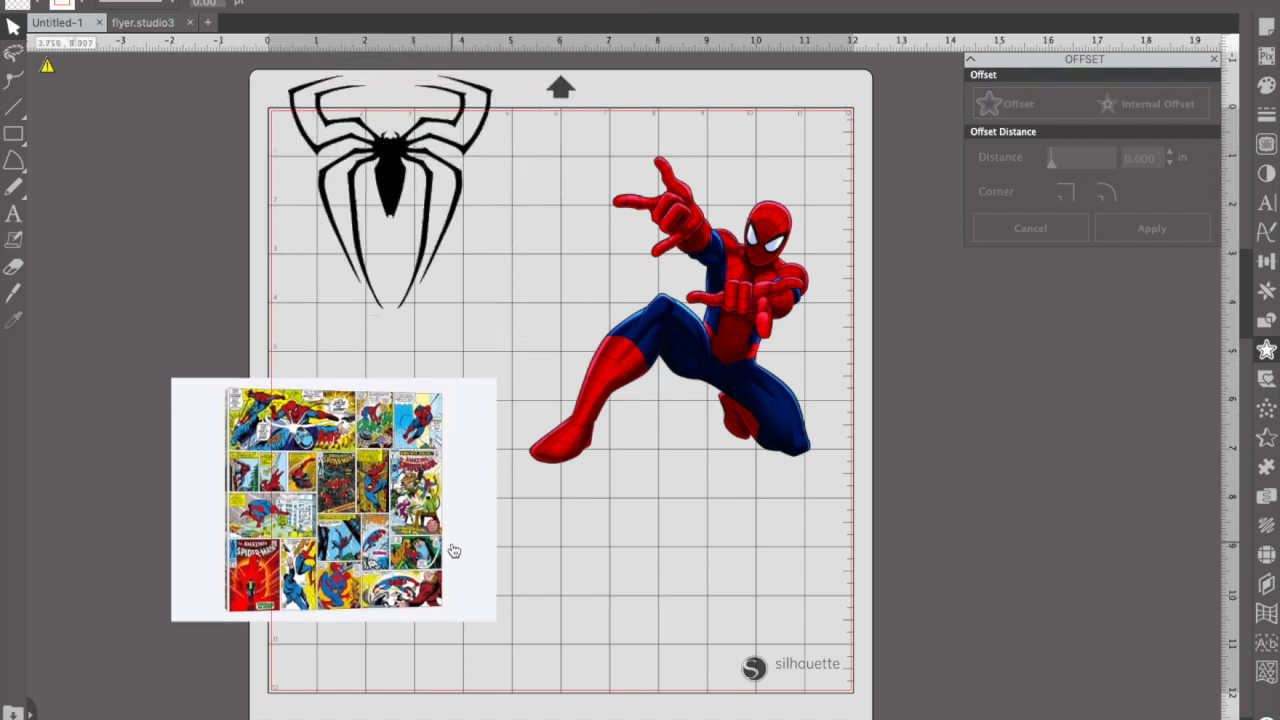
left_click(13, 292)
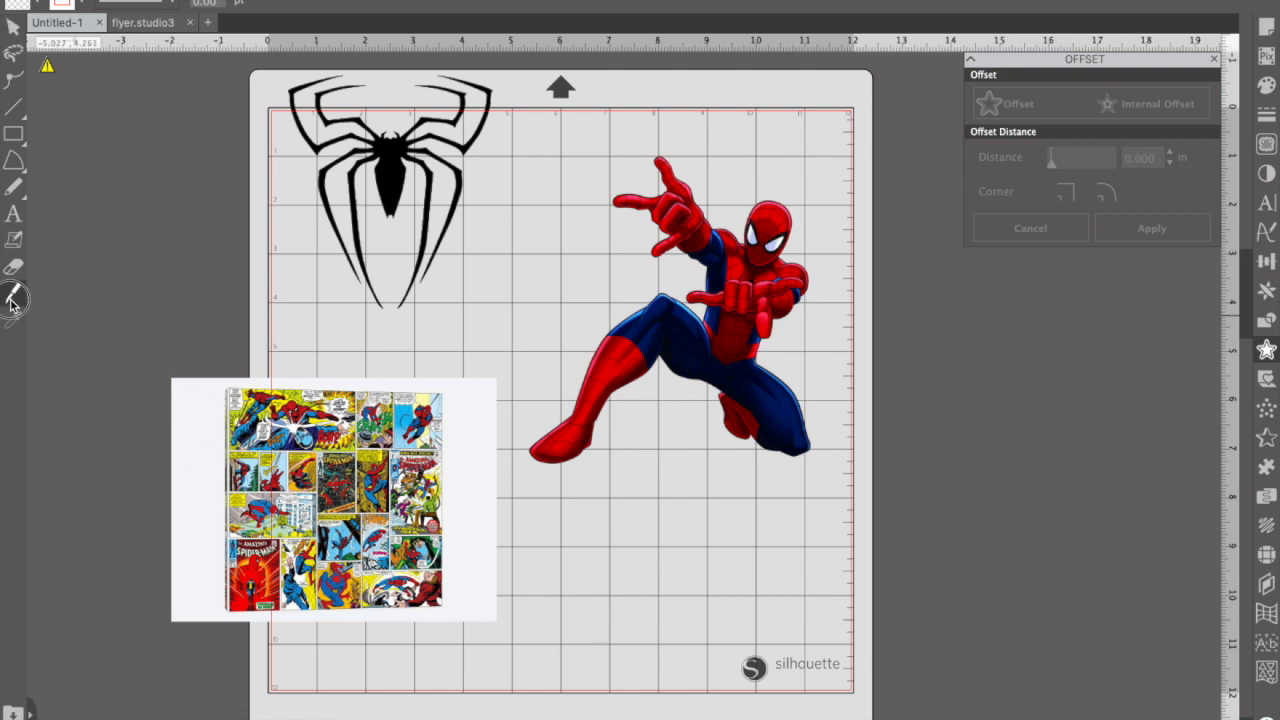
left_click_drag(450, 304, 450, 636)
left_click_drag(160, 606, 500, 604)
left_click(12, 28)
left_click_drag(178, 444, 164, 418)
mouse_move(324, 432)
left_mouse_down()
mouse_move(385, 446)
mouse_move(518, 338)
mouse_move(594, 198)
left_mouse_up()
- Move the spider image clear of the other artwork, trace it with the Trace style, and delete the original image
left_click_drag(400, 181, 340, 376)
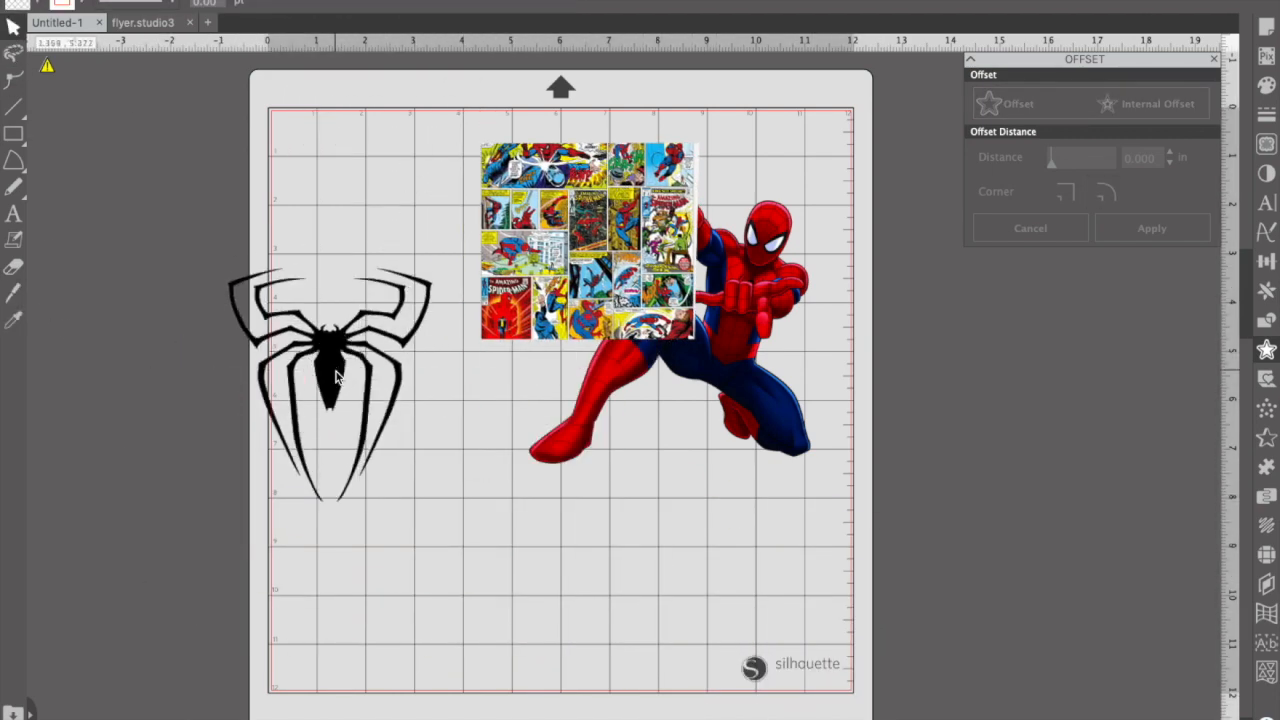
left_click(1266, 144)
mouse_move(156, 242)
left_mouse_down()
mouse_move(420, 394)
mouse_move(468, 528)
left_mouse_up()
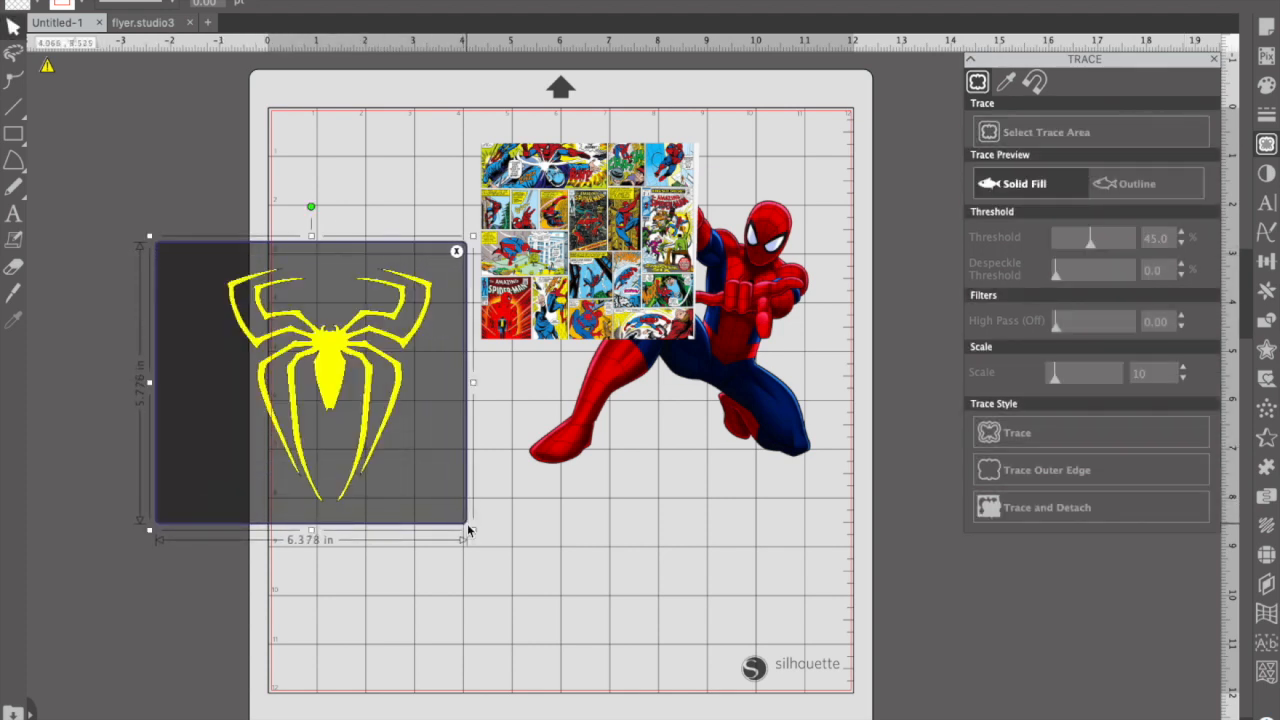
left_click(1022, 432)
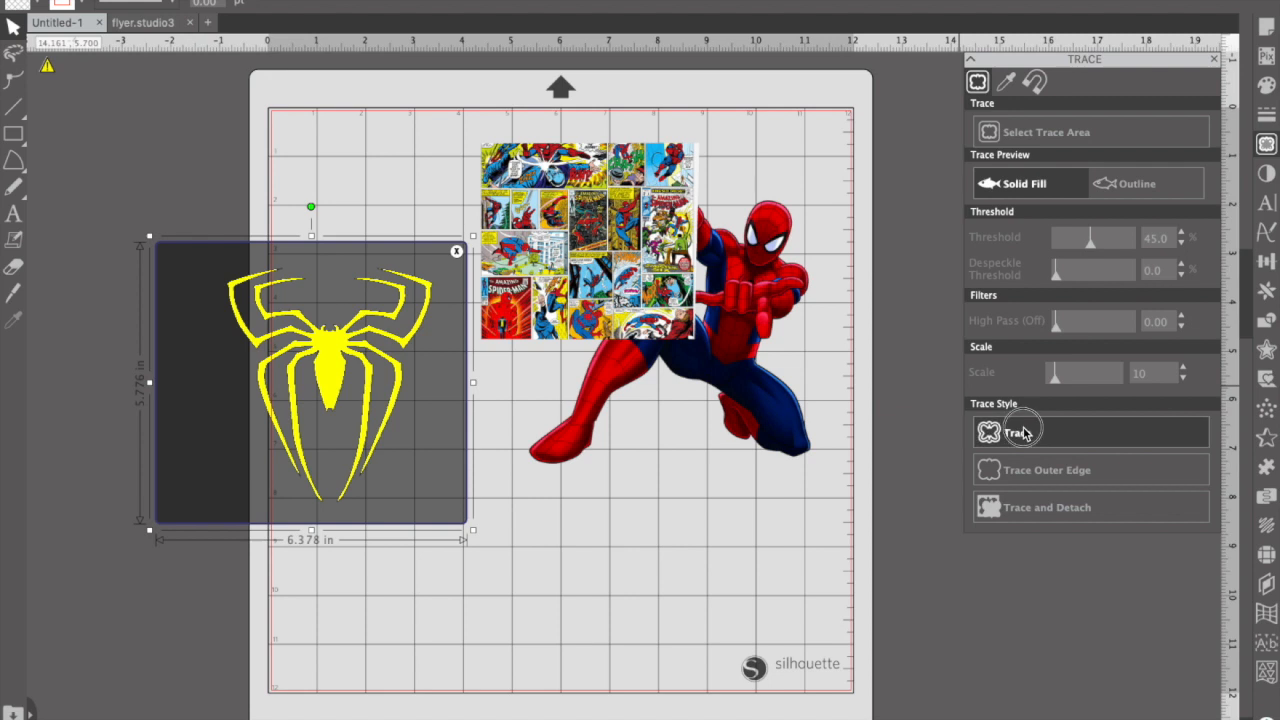
mouse_move(334, 371)
left_mouse_down()
mouse_move(403, 506)
mouse_move(474, 583)
left_mouse_up()
key("Delete")
- Give the traced spider a blue fill and a transparent line colour
mouse_move(368, 342)
left_mouse_down()
mouse_move(320, 263)
mouse_move(320, 236)
mouse_move(345, 257)
left_mouse_up()
left_click(345, 257)
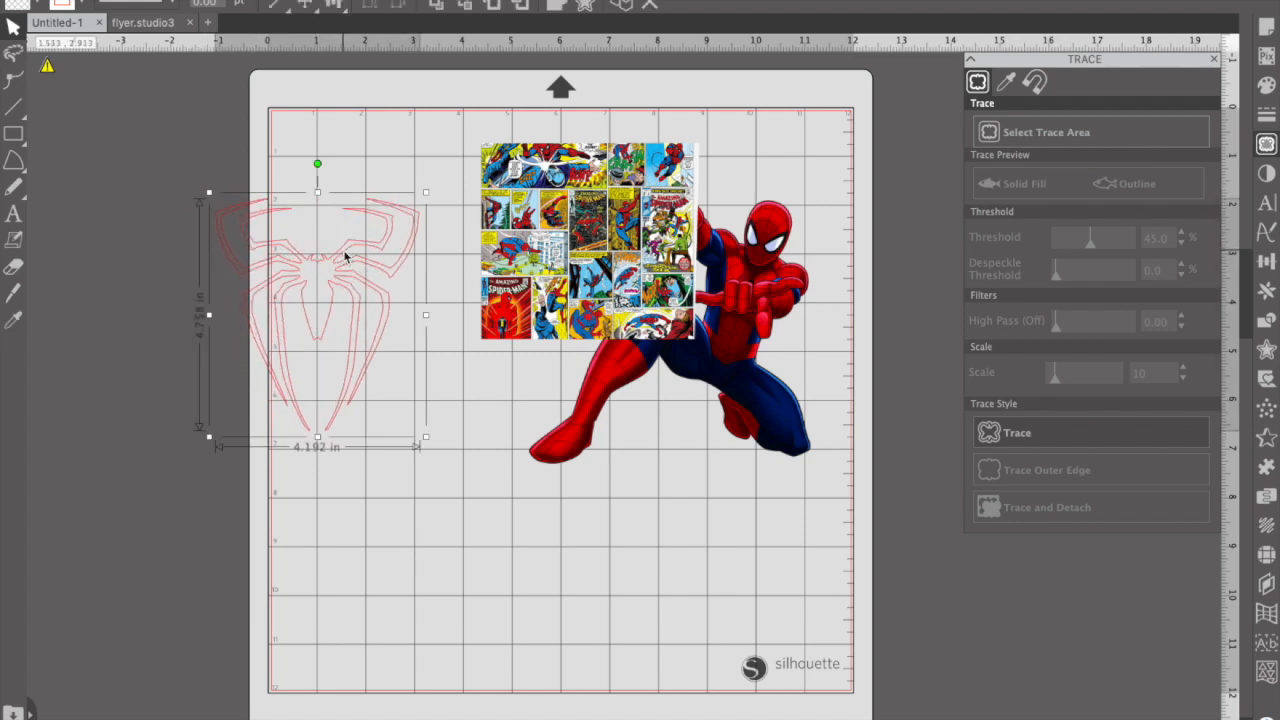
left_click(80, 5)
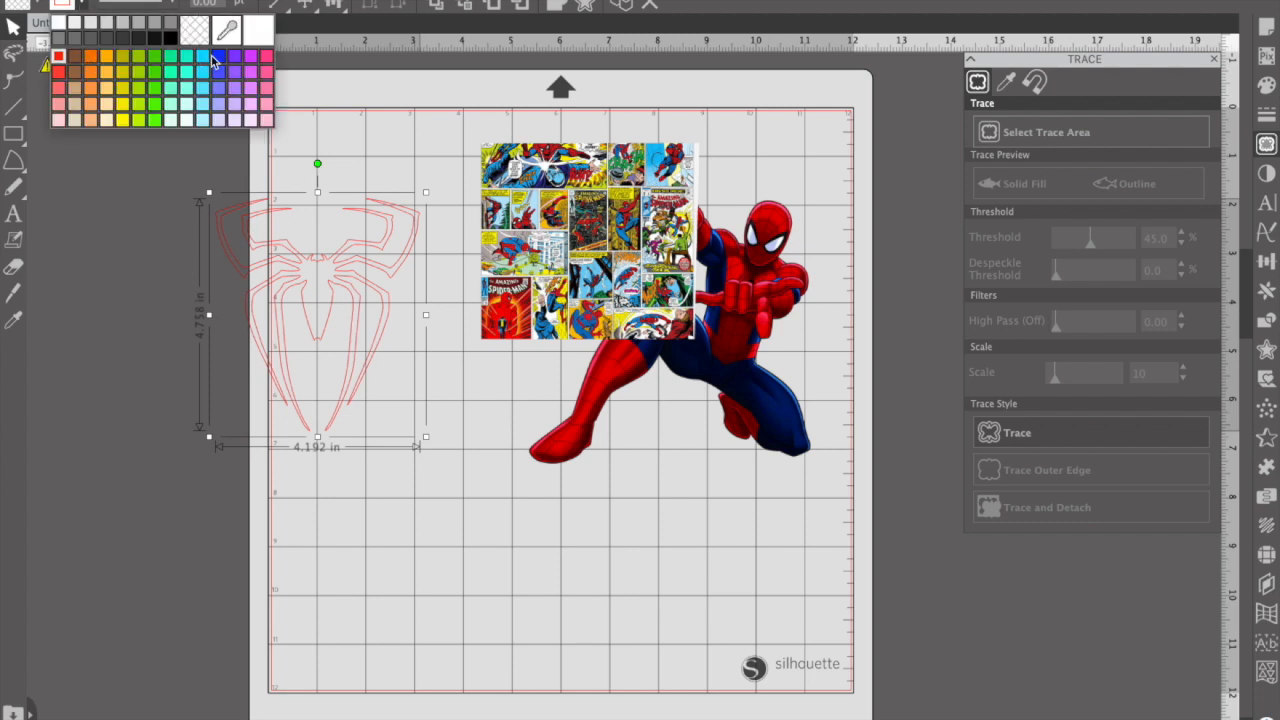
left_click(223, 55)
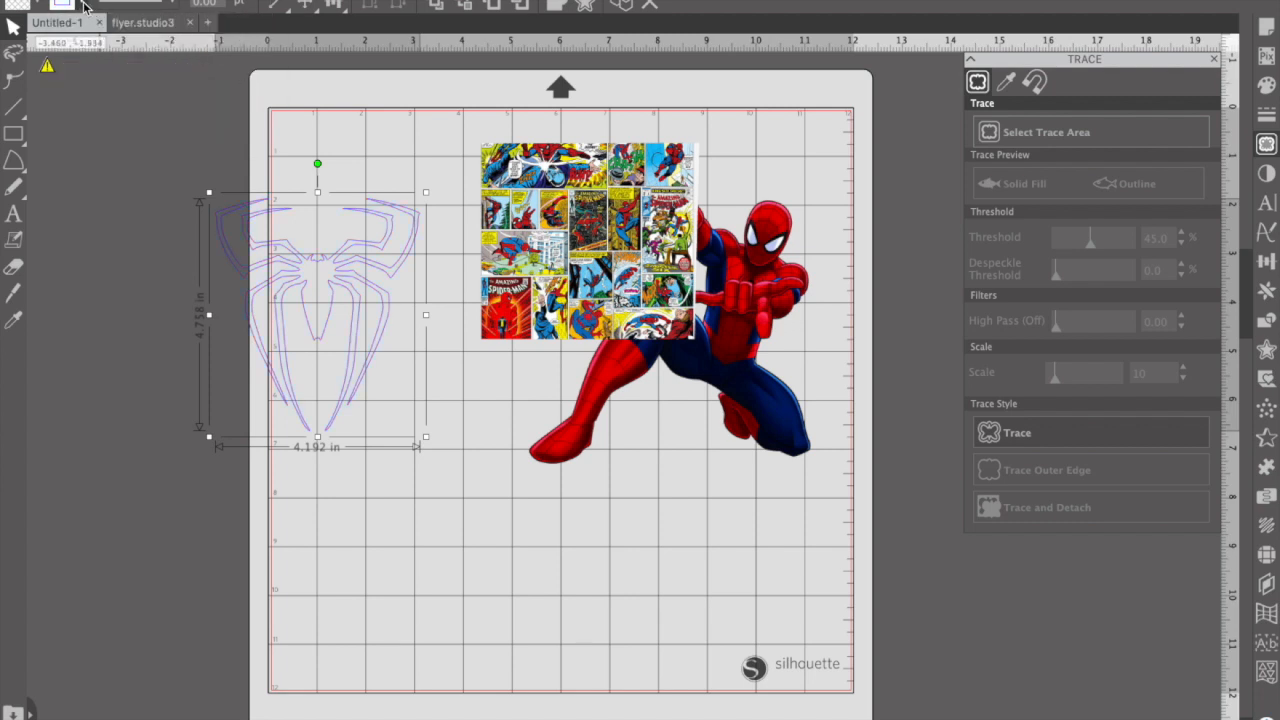
left_click(84, 5)
left_click(194, 31)
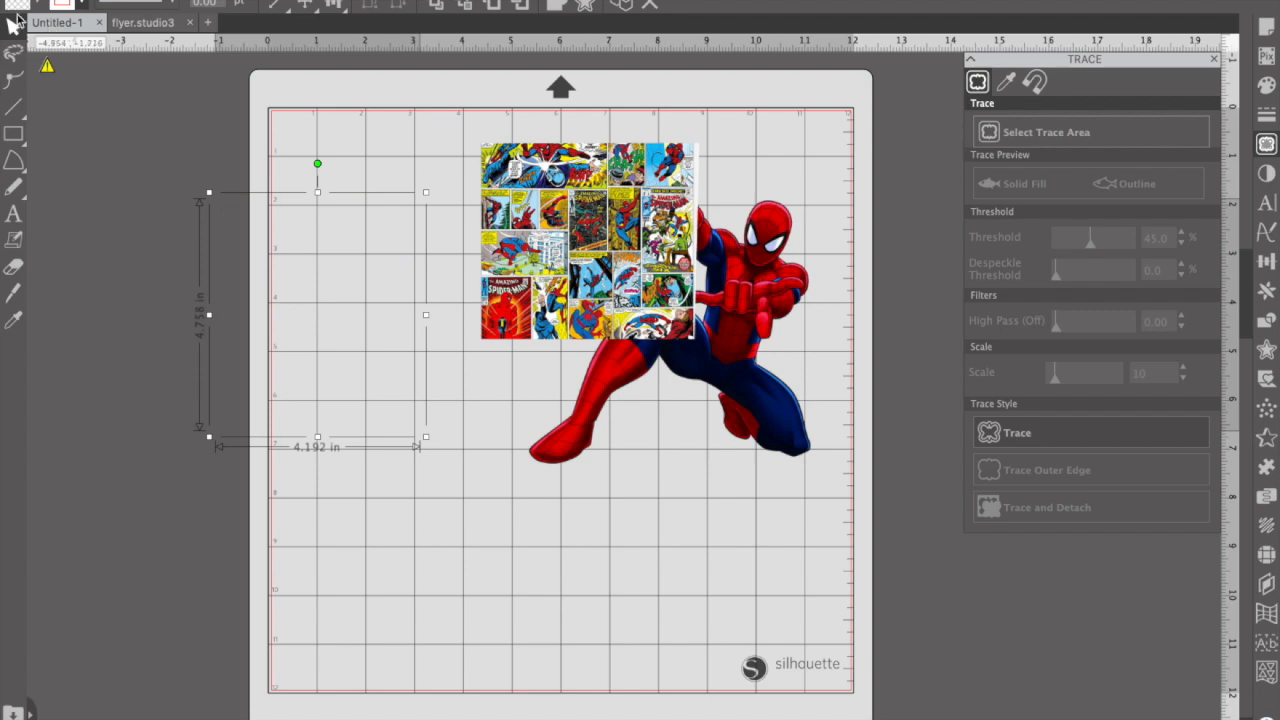
left_click(17, 6)
left_click(172, 57)
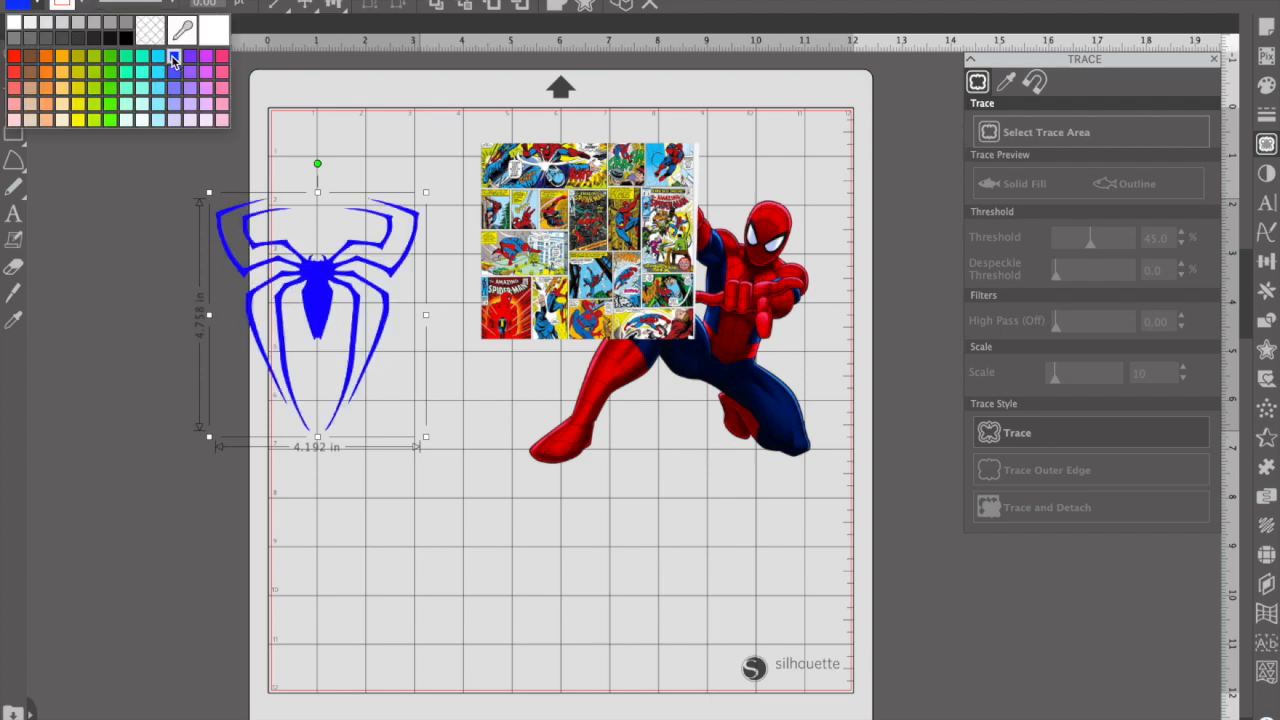
- Arrange the artwork with the comic art at the mat's upper left, the blue spider below it, and Spider-Man at the lower right
left_click_drag(320, 290, 343, 475)
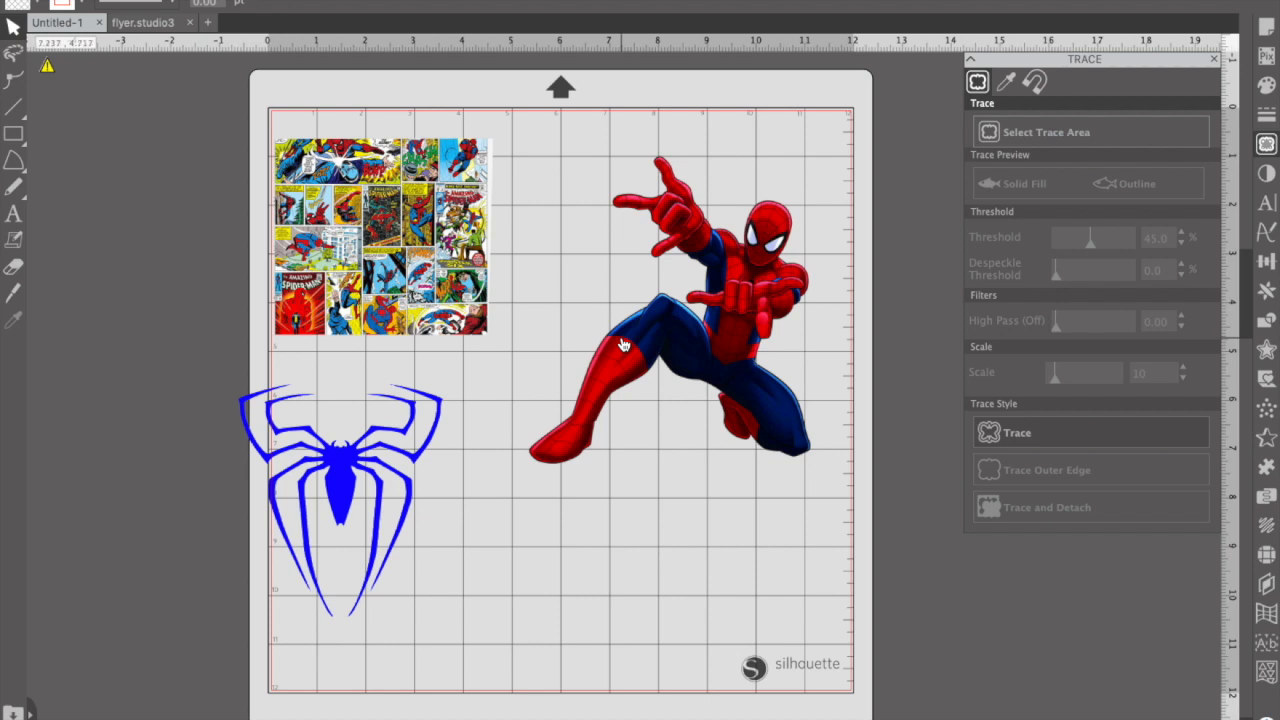
left_click(677, 427)
left_click_drag(677, 427, 700, 504)
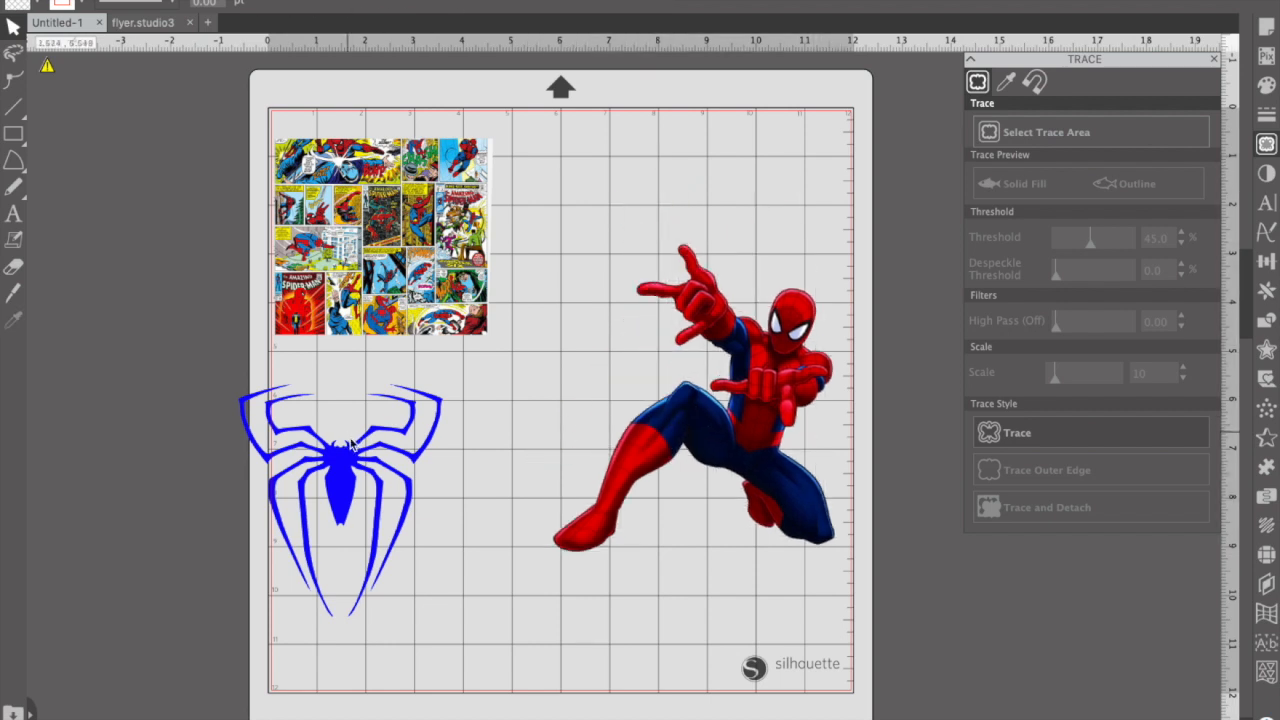
left_click_drag(353, 412, 391, 449)
- Add a text object reading 2 near the top middle of the mat and another with the child's name near the bottom
left_click(14, 214)
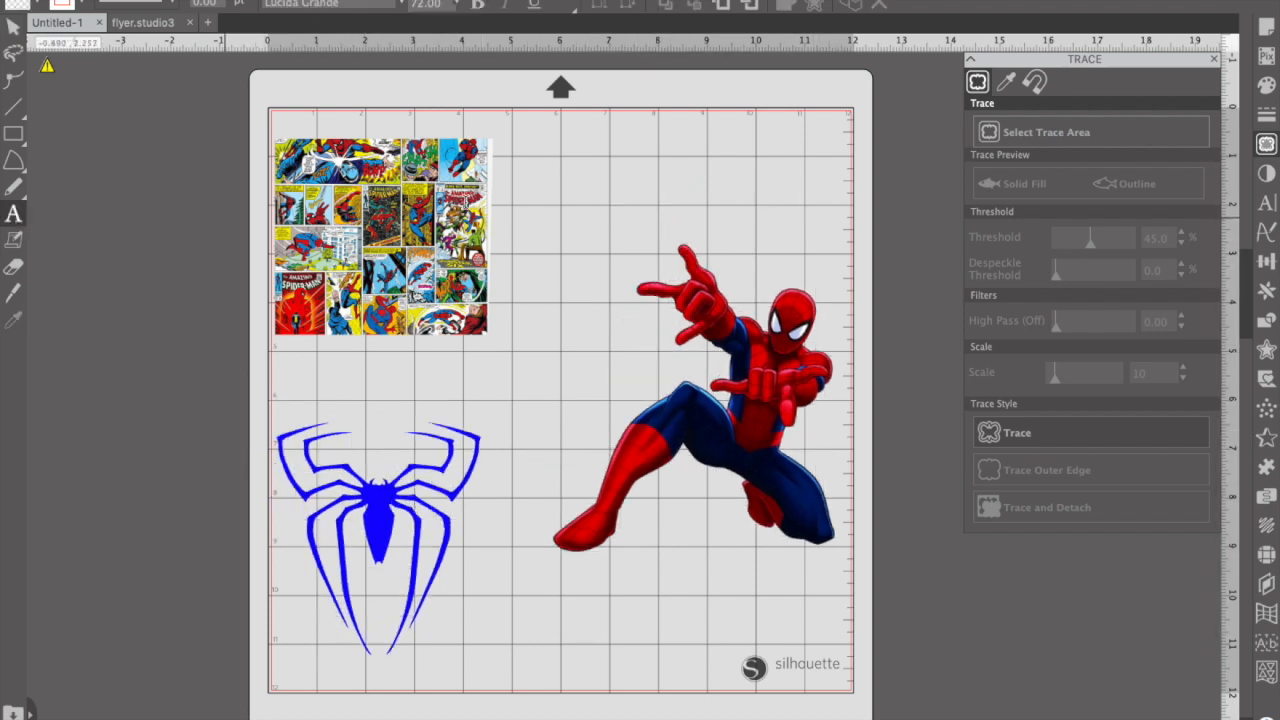
left_click(558, 202)
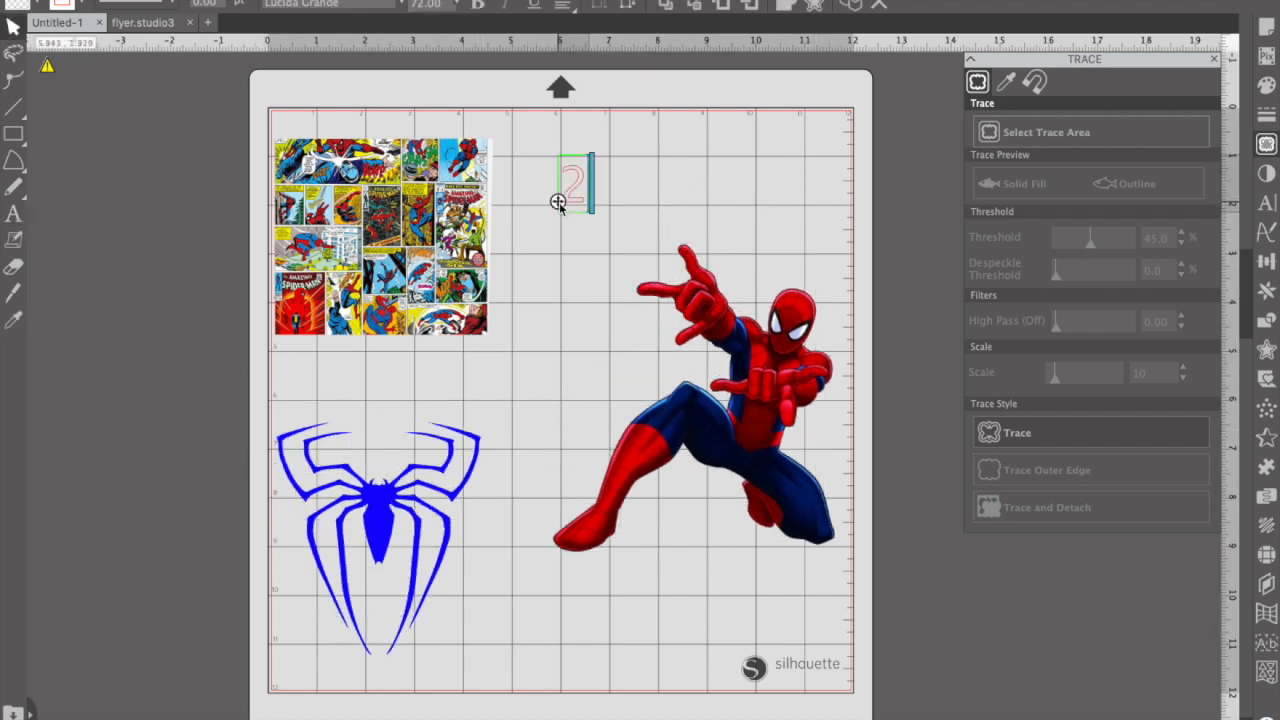
left_click(700, 330)
key("Escape")
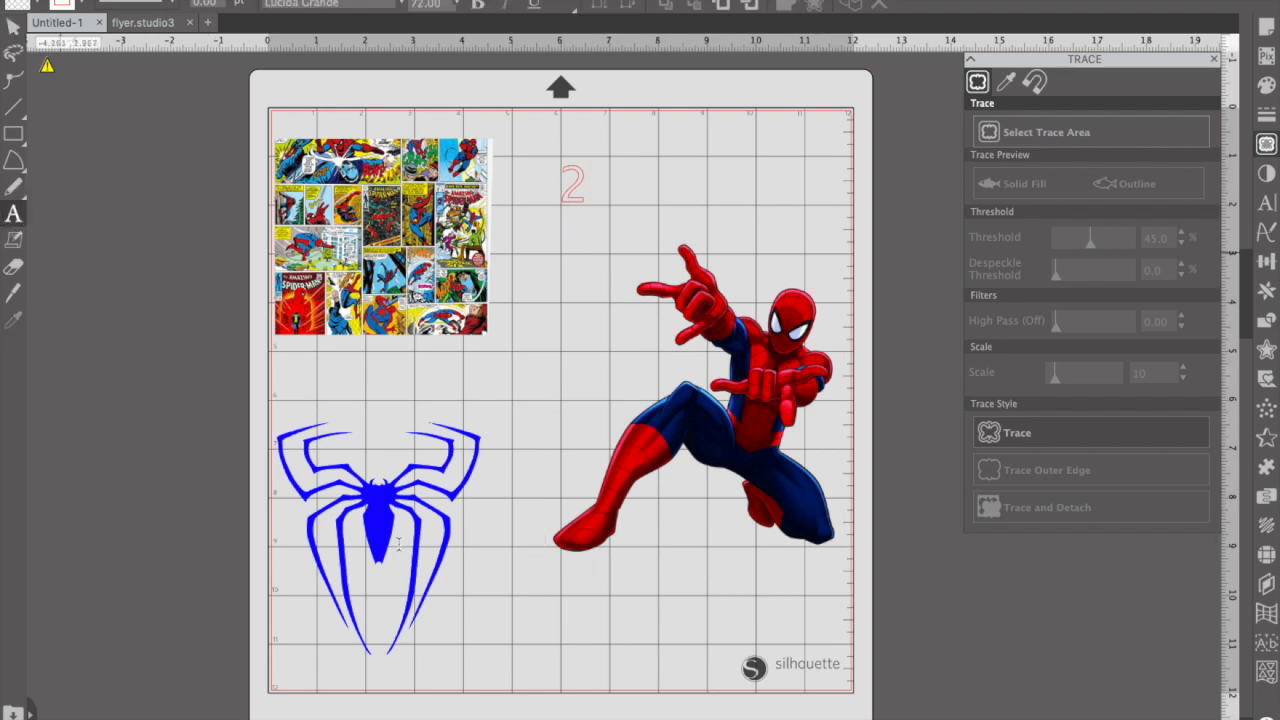
left_click(547, 624)
type("JAXON")
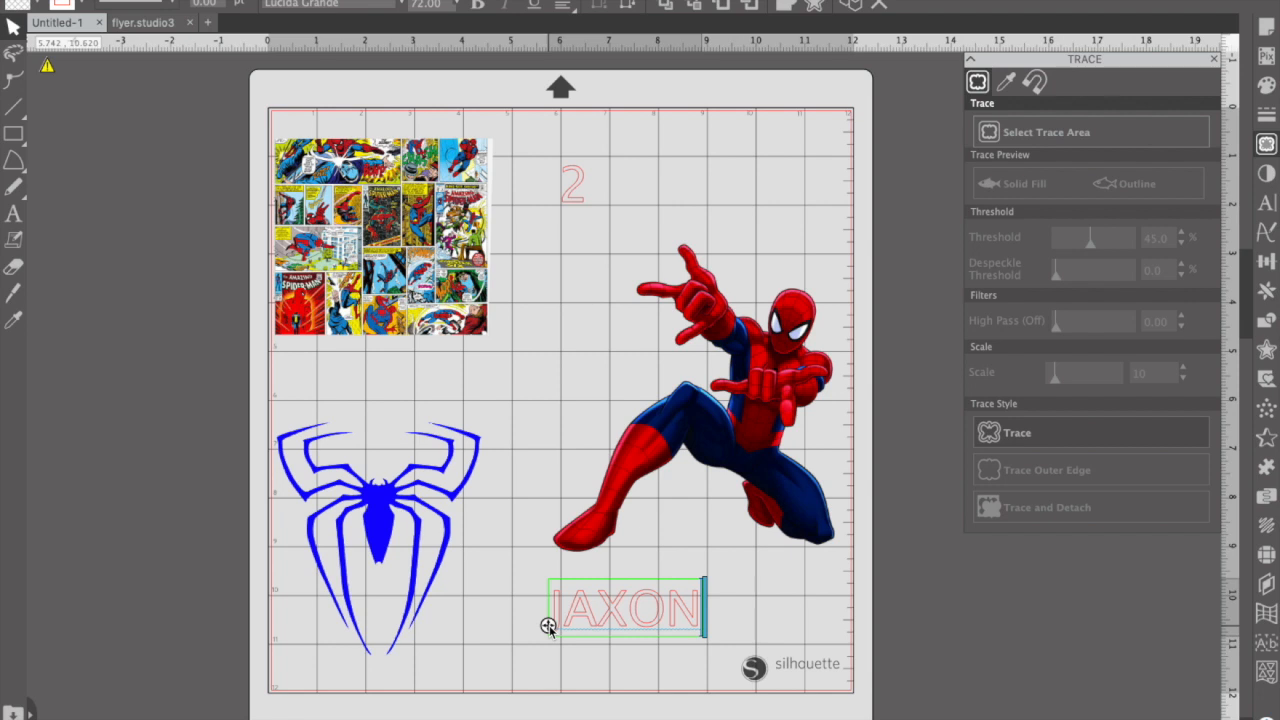
left_click(761, 606)
- With Spider-Man moved beyond the mat's right edge, enlarge the 2 to about 3.3 by 6.1 in and set its font to Impact
left_click_drag(729, 420, 929, 297)
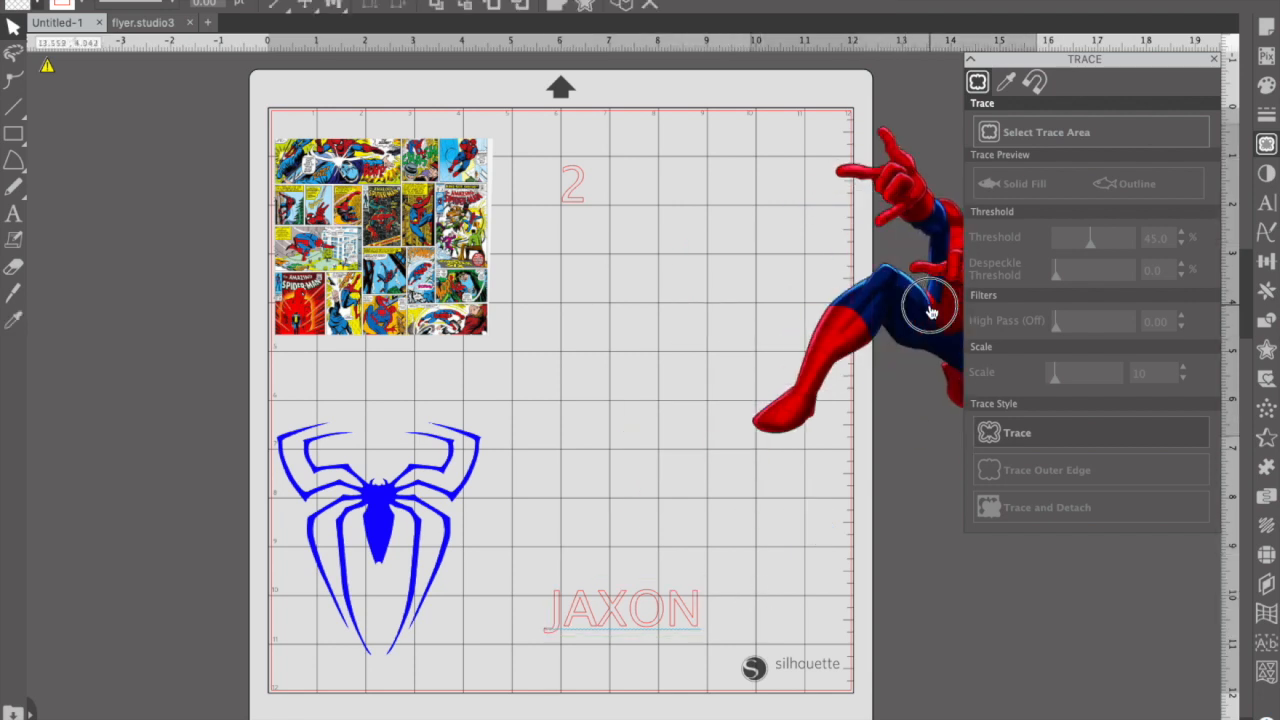
left_click(583, 200)
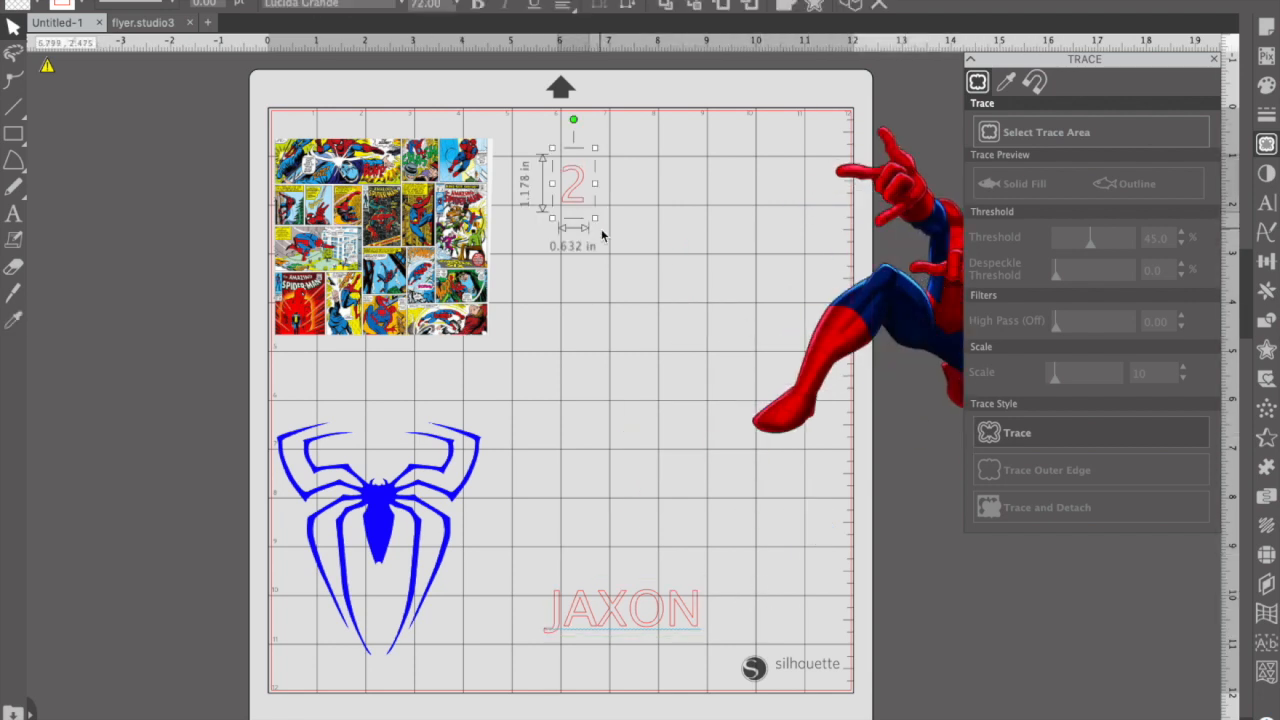
left_click_drag(597, 219, 718, 390)
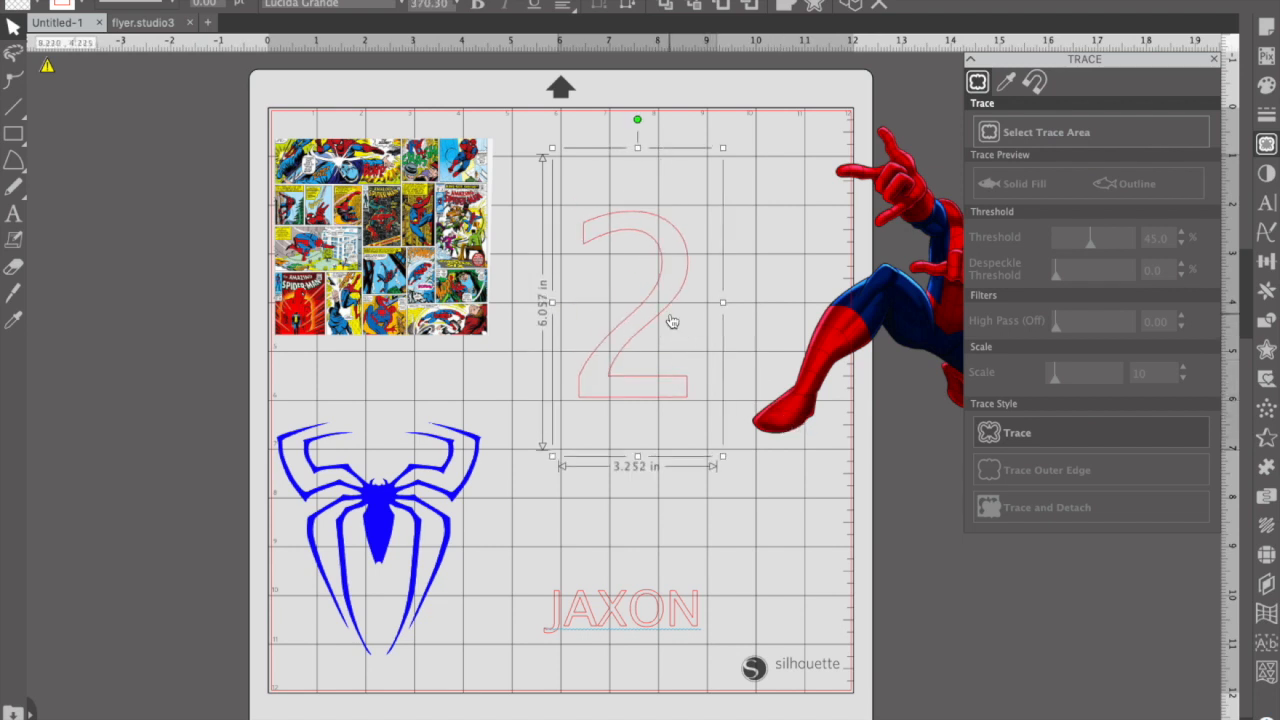
left_click(363, 5)
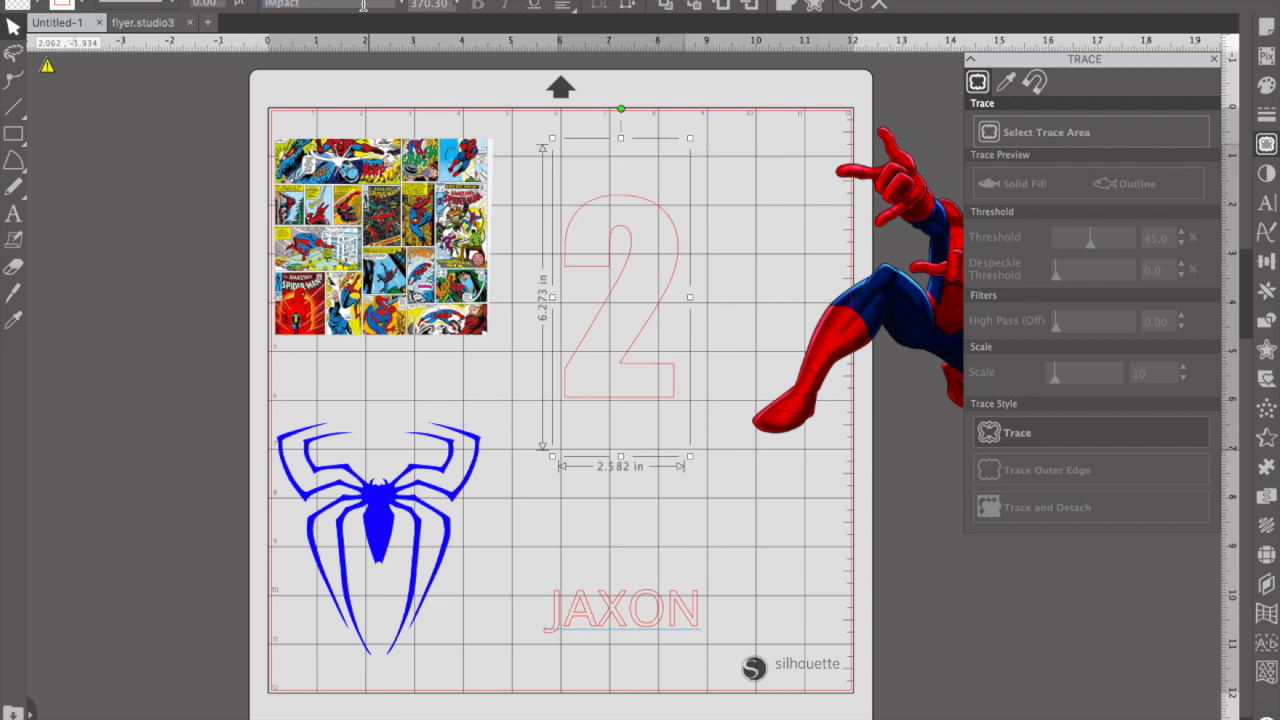
- Place the 2 behind the comic art and stretch the art upward and downward to cover the whole number
left_click(358, 255)
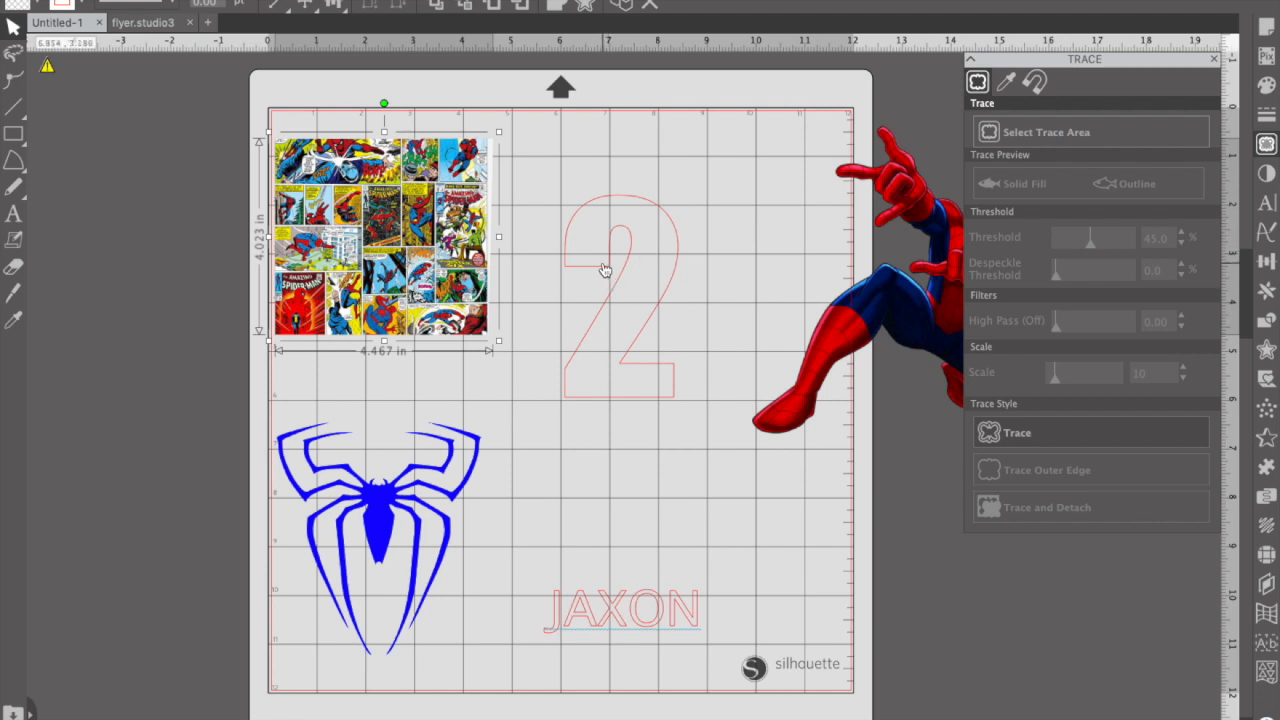
left_click_drag(604, 269, 357, 258)
left_click(443, 173)
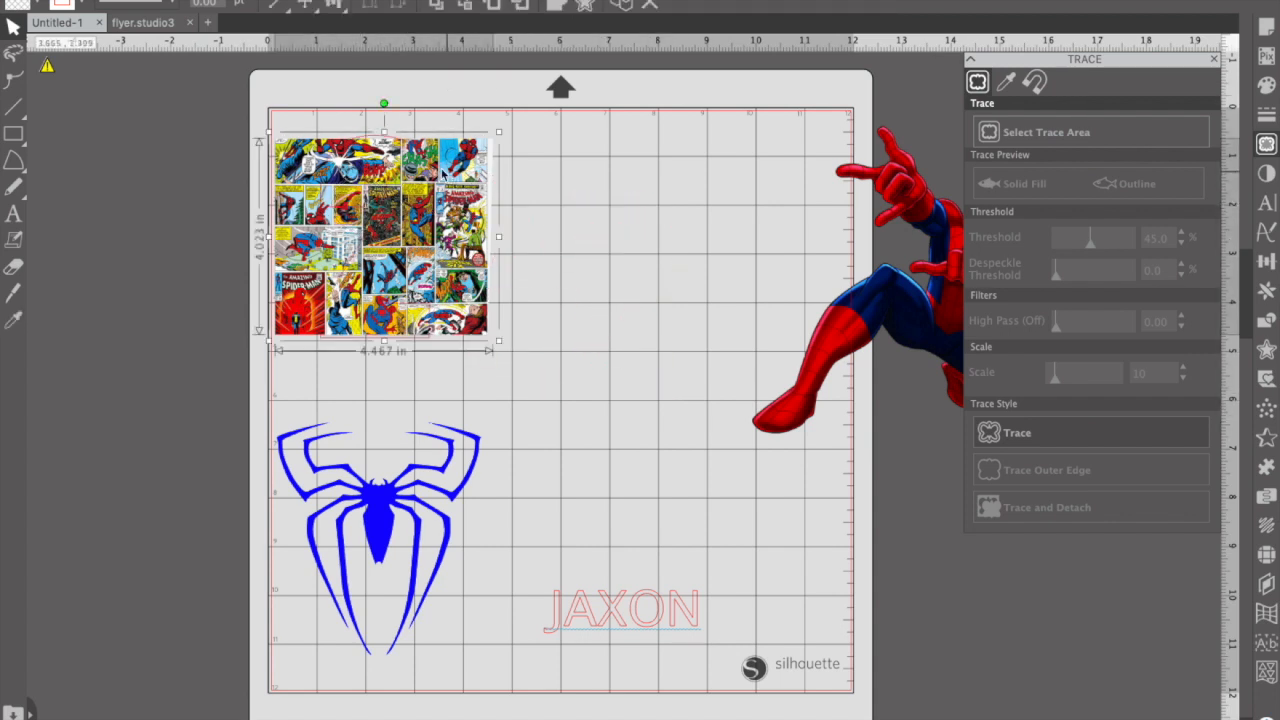
left_click_drag(386, 131, 386, 119)
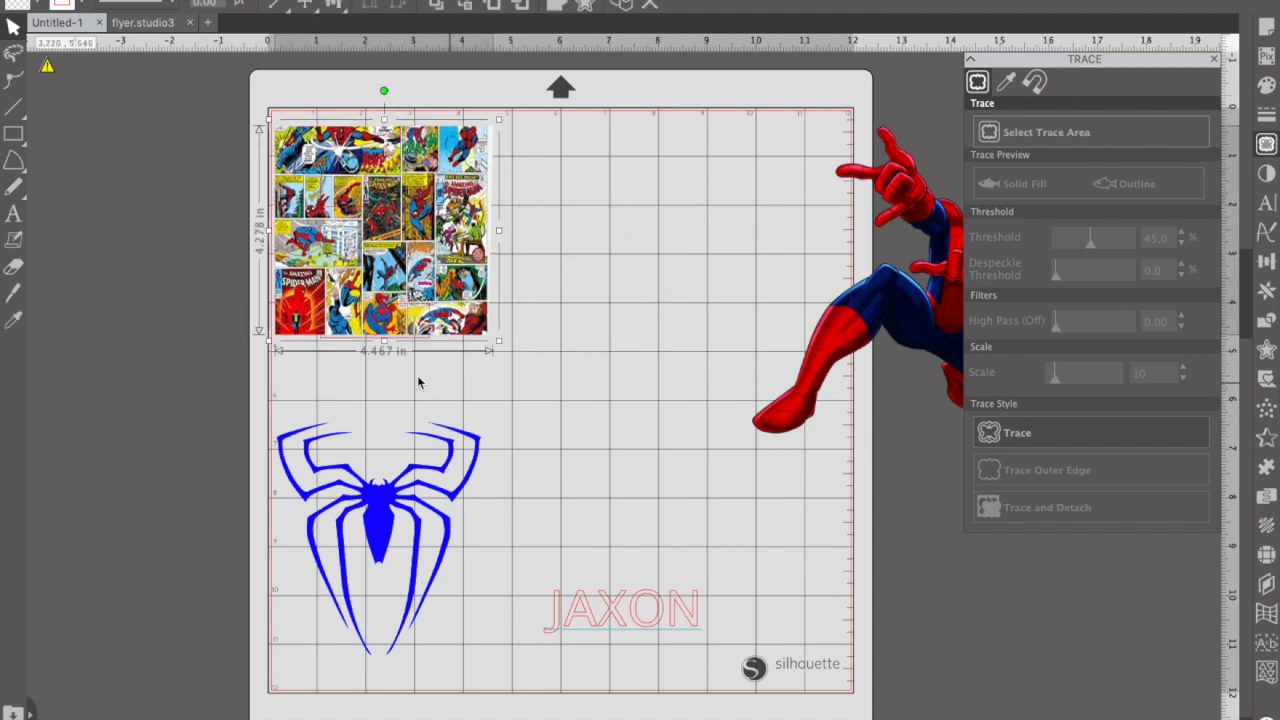
left_click_drag(384, 343, 384, 354)
left_click(524, 344)
- Crop the comic art to the shape of the 2 and shift the comic-filled number slightly right on the mat
left_click_drag(580, 347, 316, 243)
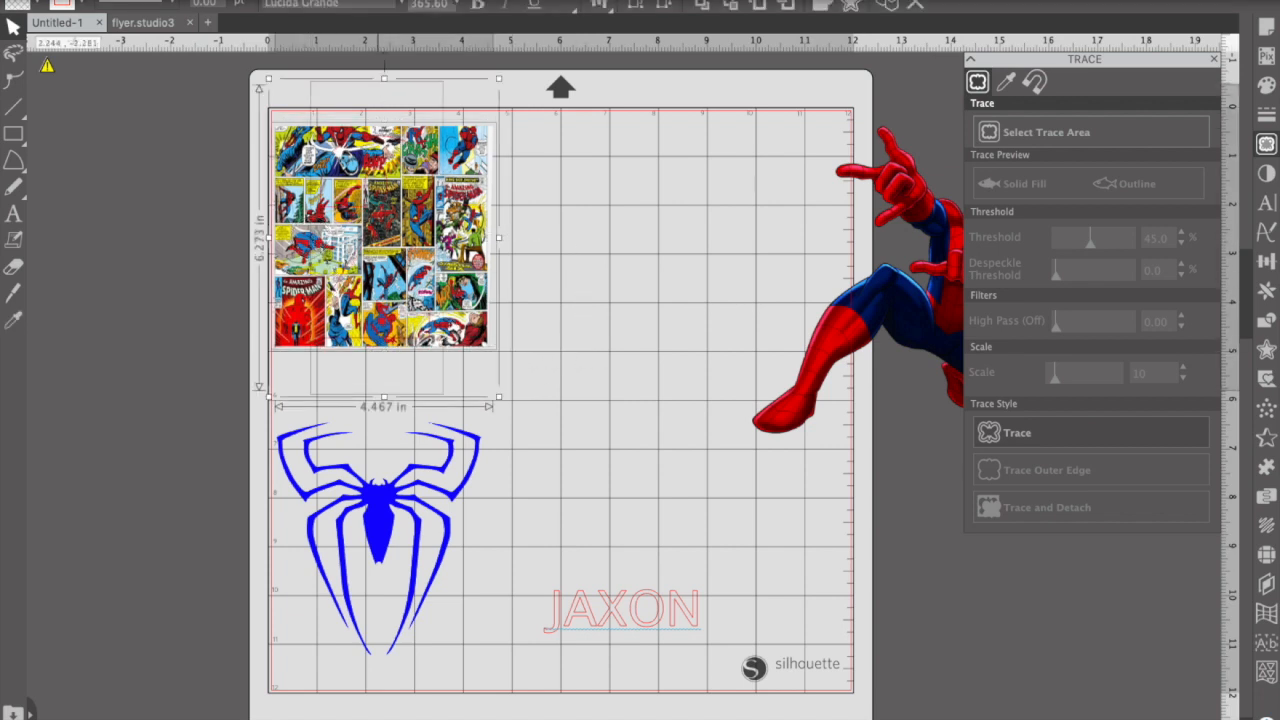
left_click(370, 1)
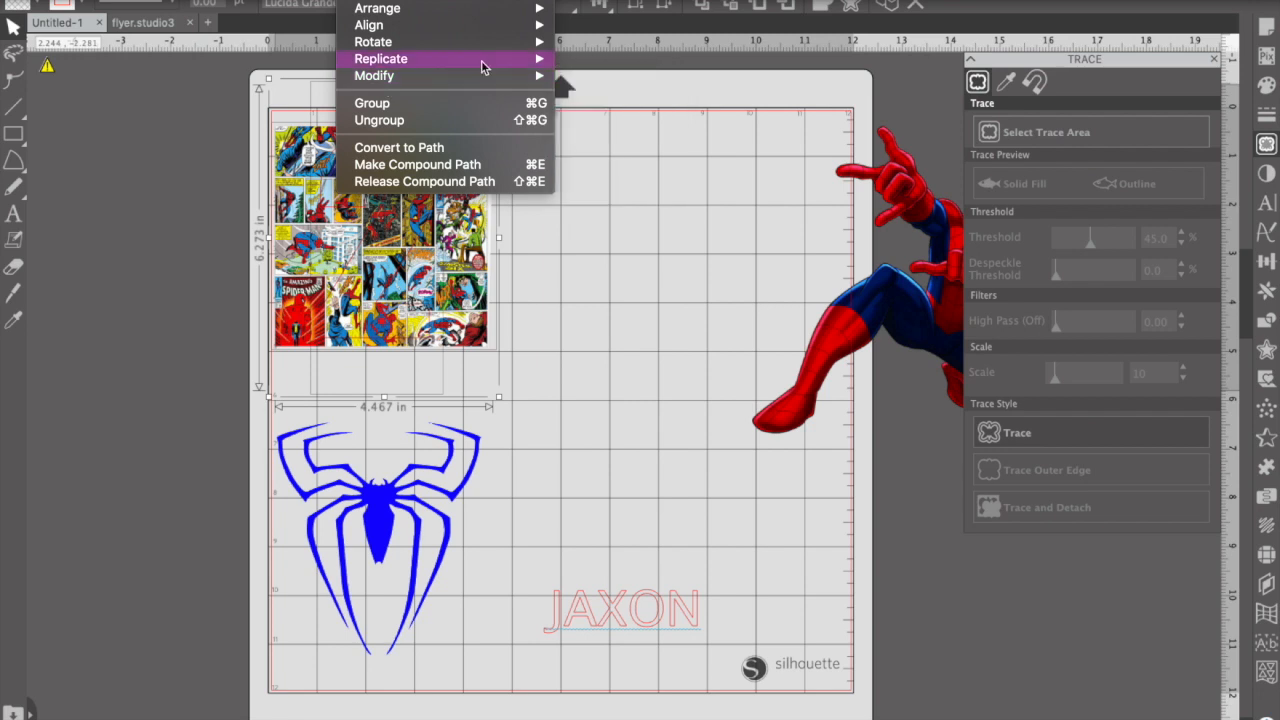
mouse_move(537, 87)
left_click(594, 126)
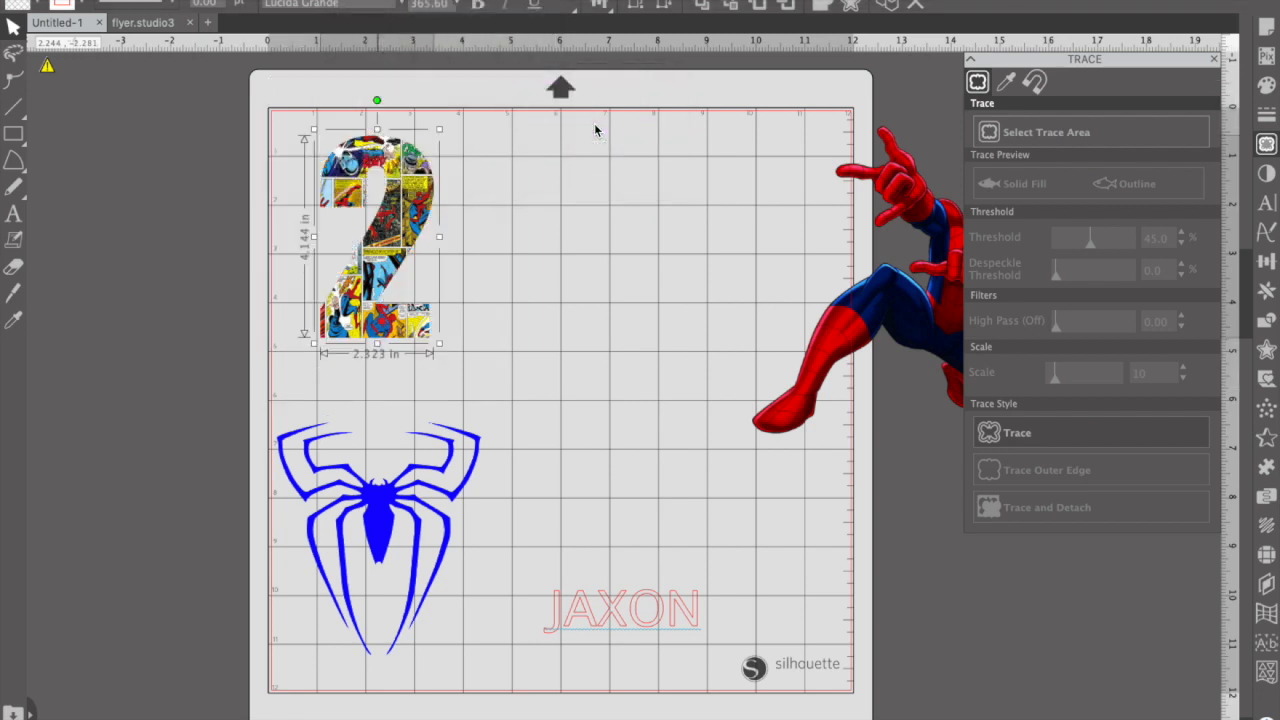
left_click_drag(429, 266, 479, 285)
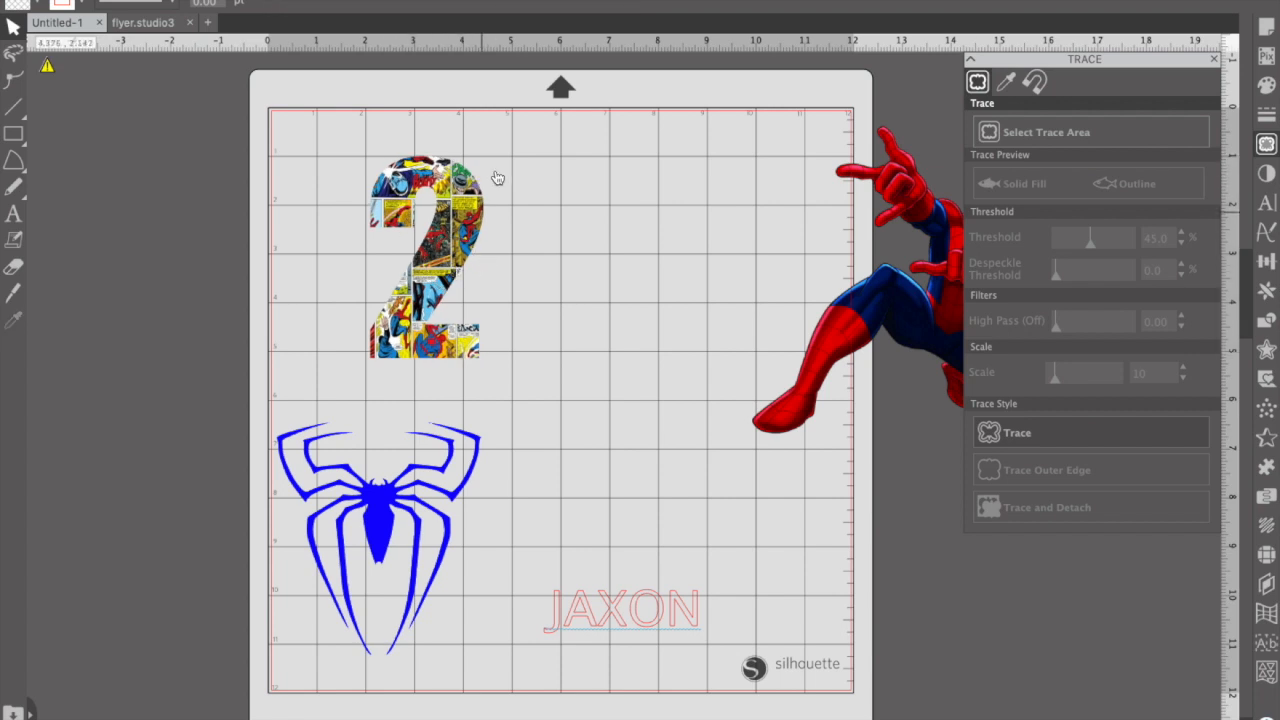
- Create a 0.010 in rounded offset around the comic-filled 2 and move the filled number off its outline, beyond the mat's left edge
right_click(464, 218)
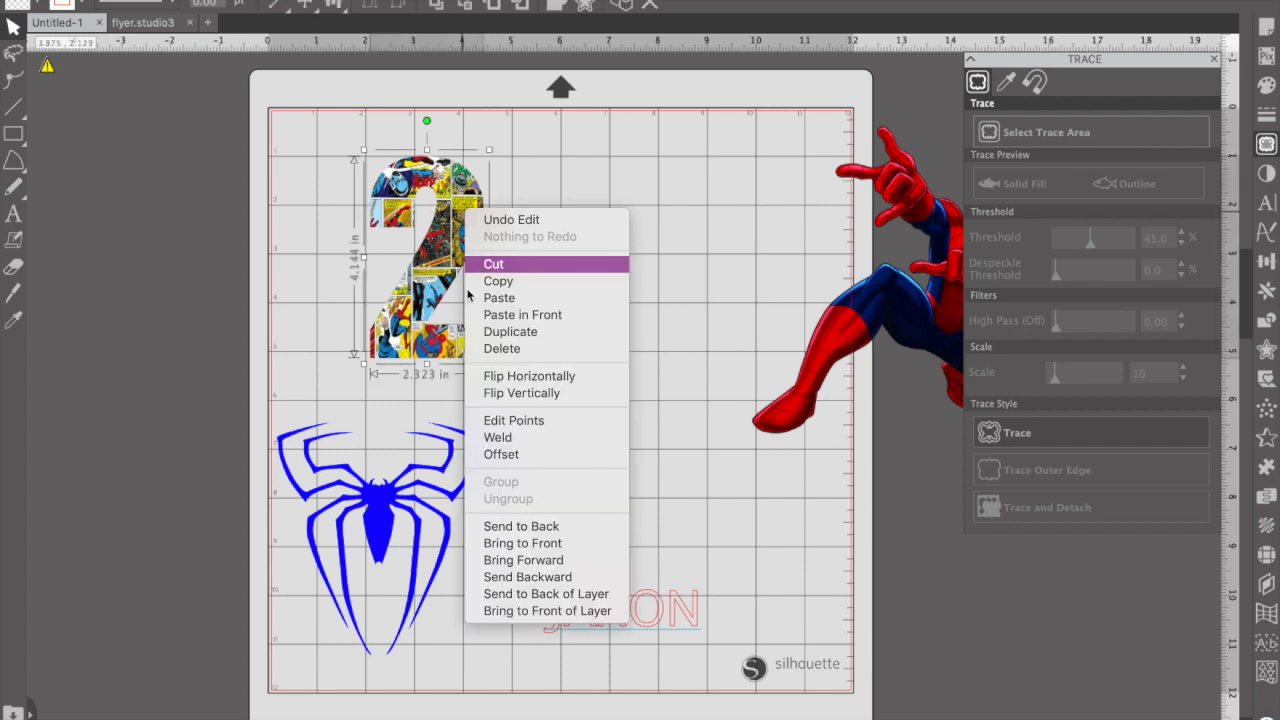
left_click(505, 456)
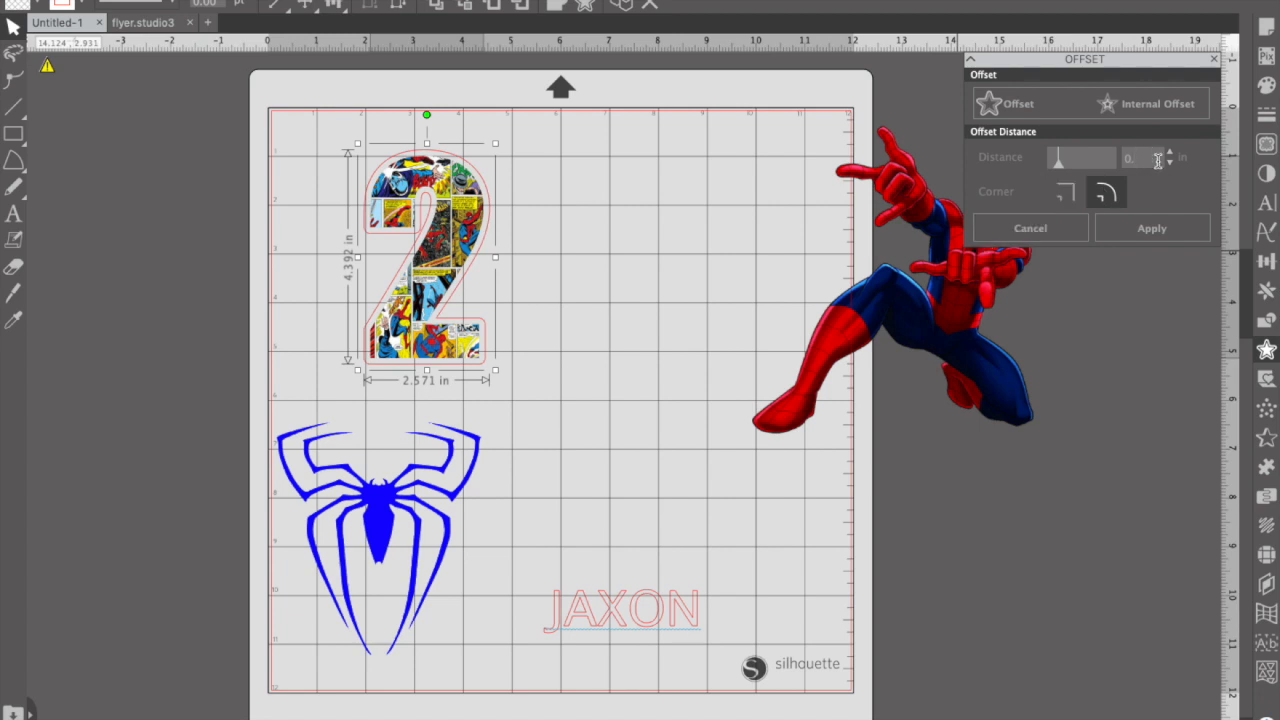
key("Return")
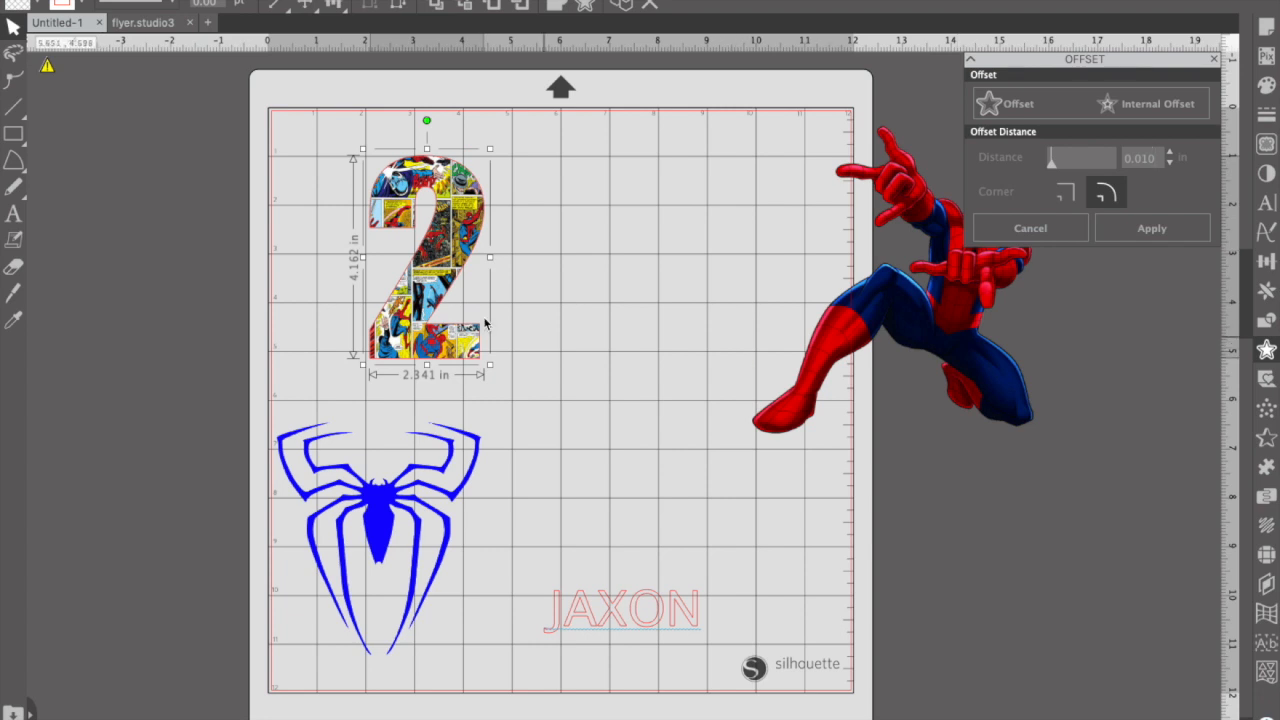
left_click_drag(428, 270, 243, 262)
left_click(392, 243)
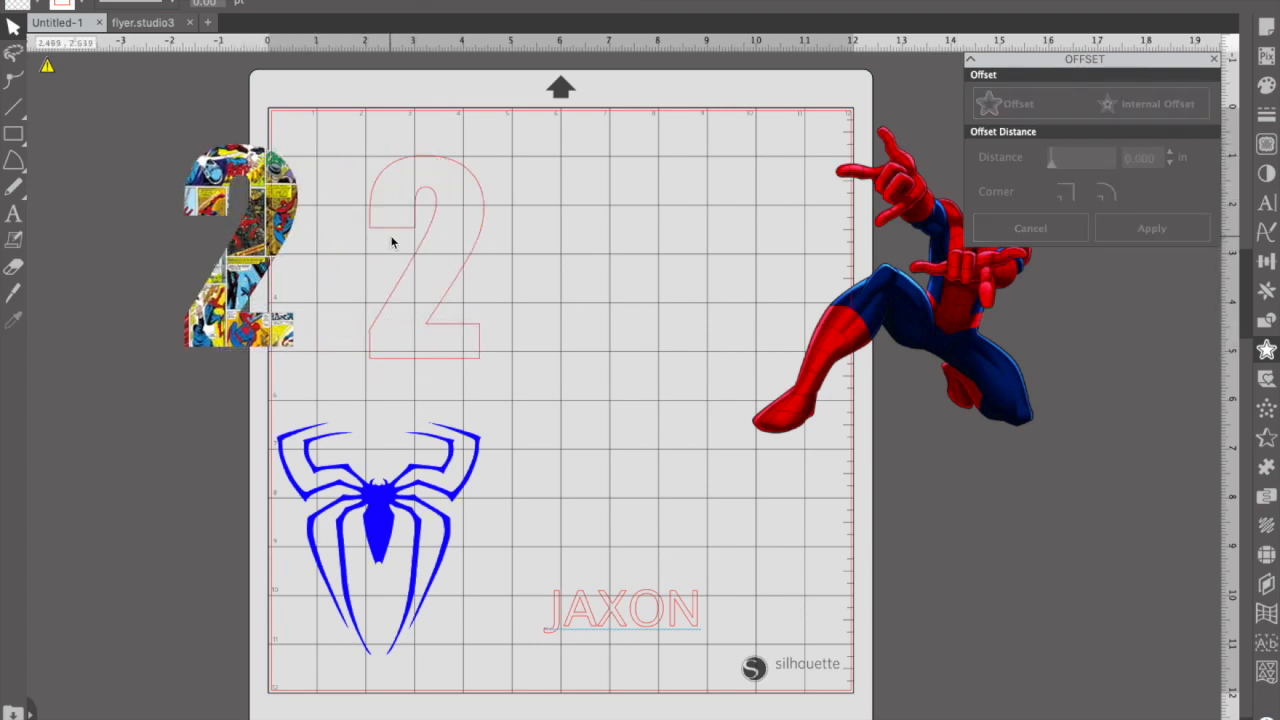
- Offset the outline of the 2 by 0.125 in and combine both outlines into a compound path
right_click(391, 237)
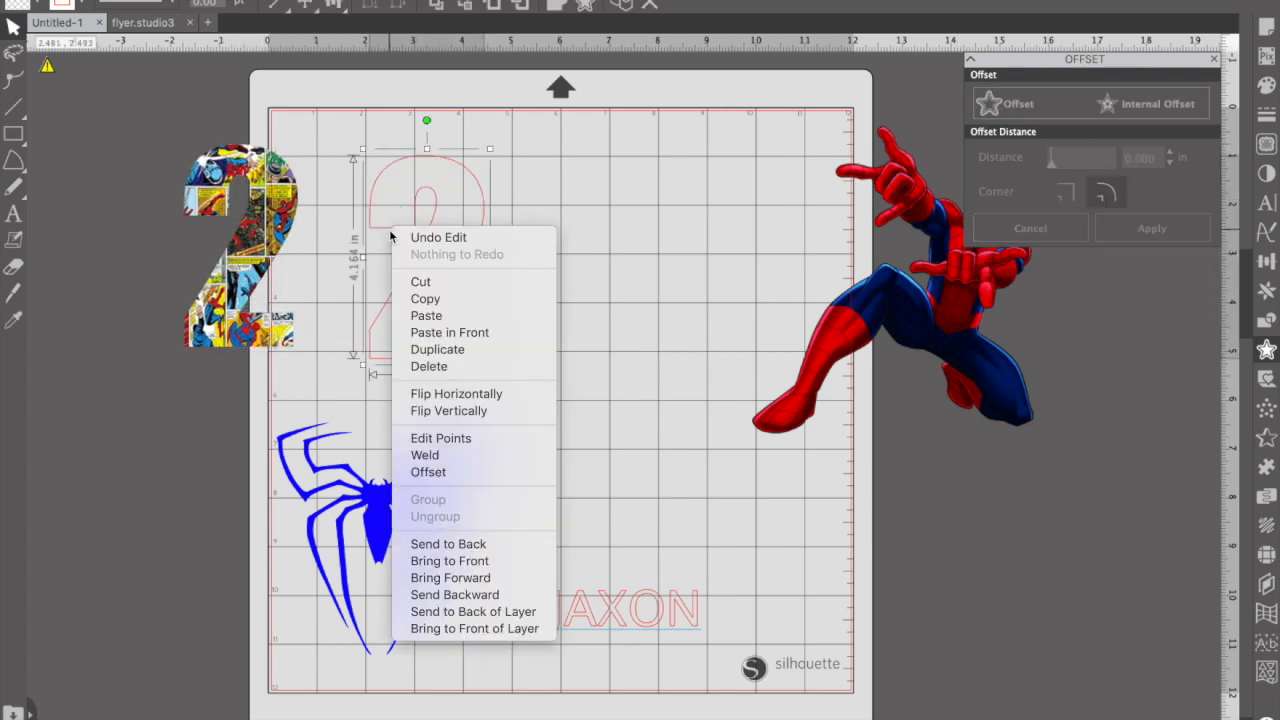
left_click(437, 472)
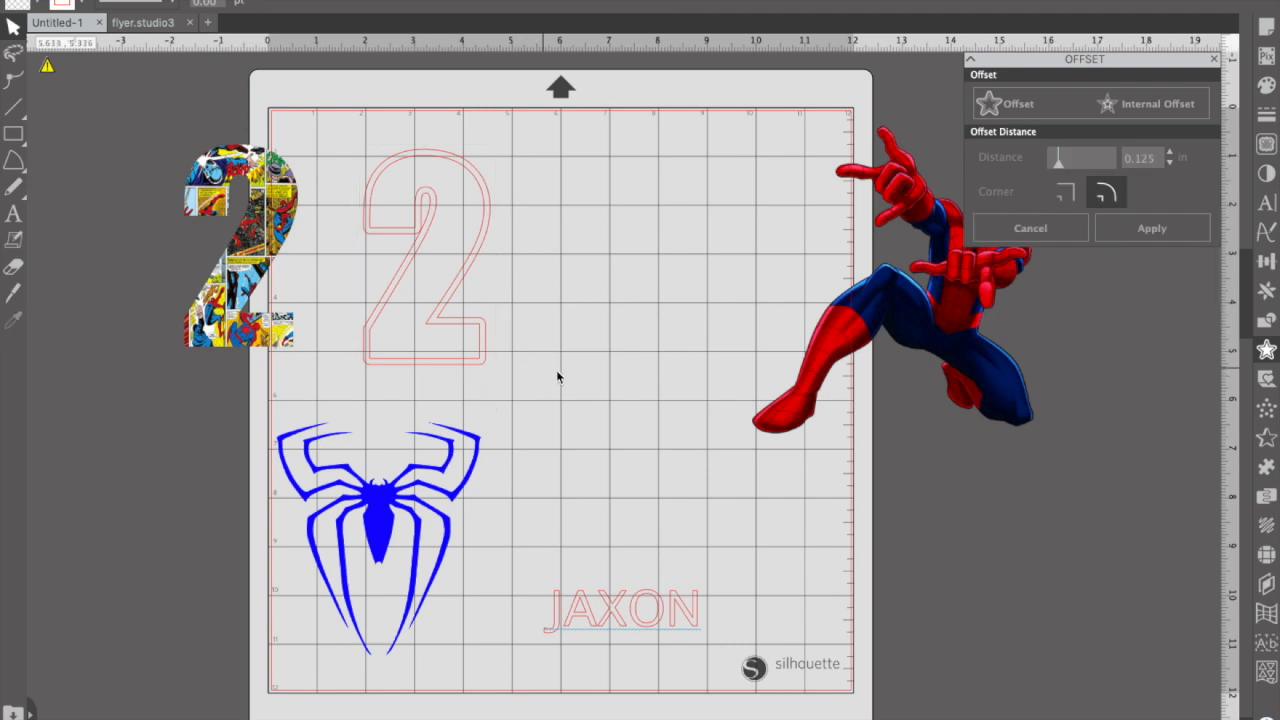
right_click(377, 220)
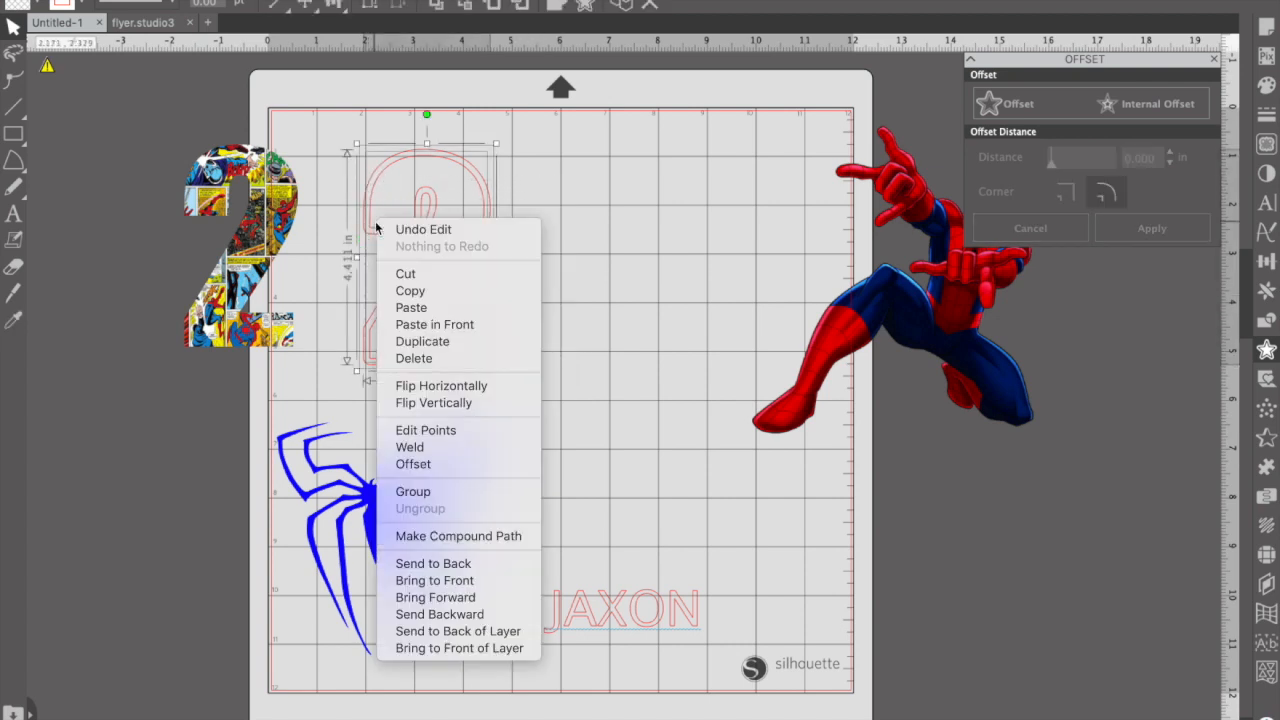
left_click(405, 536)
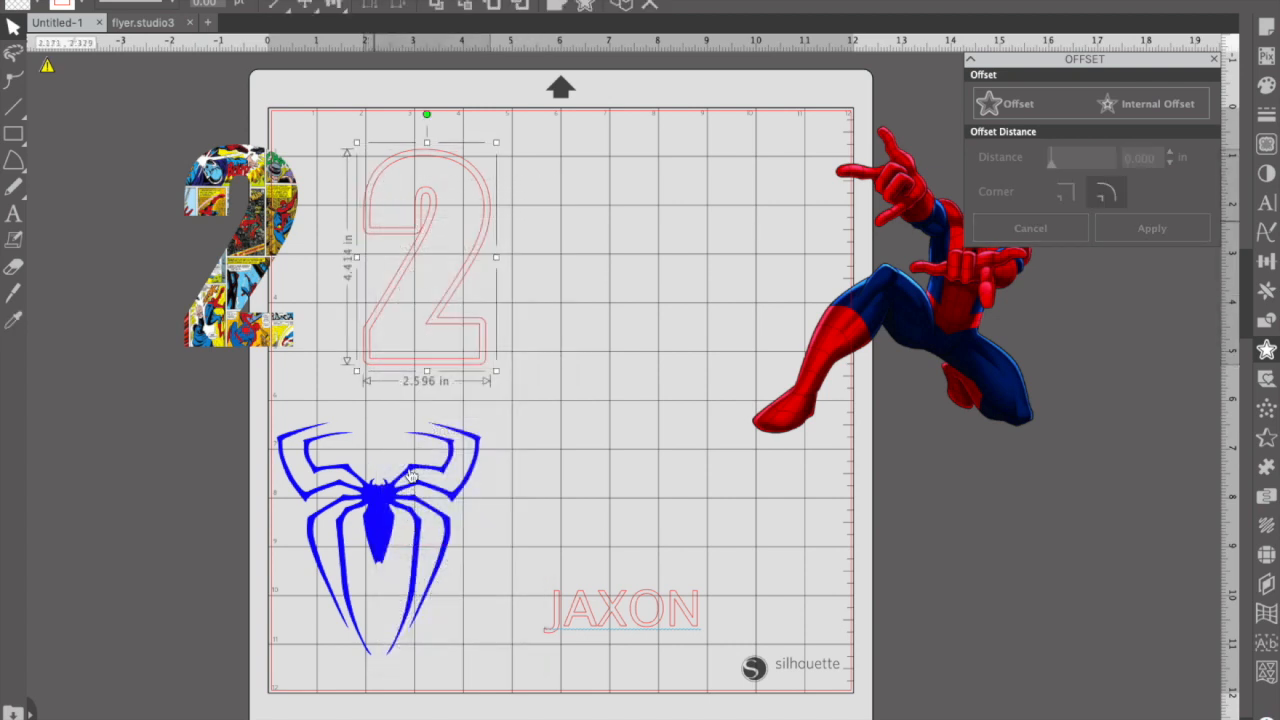
- Fill the compound outline of the 2 with black and fit the comic-filled number inside it
left_click(26, 7)
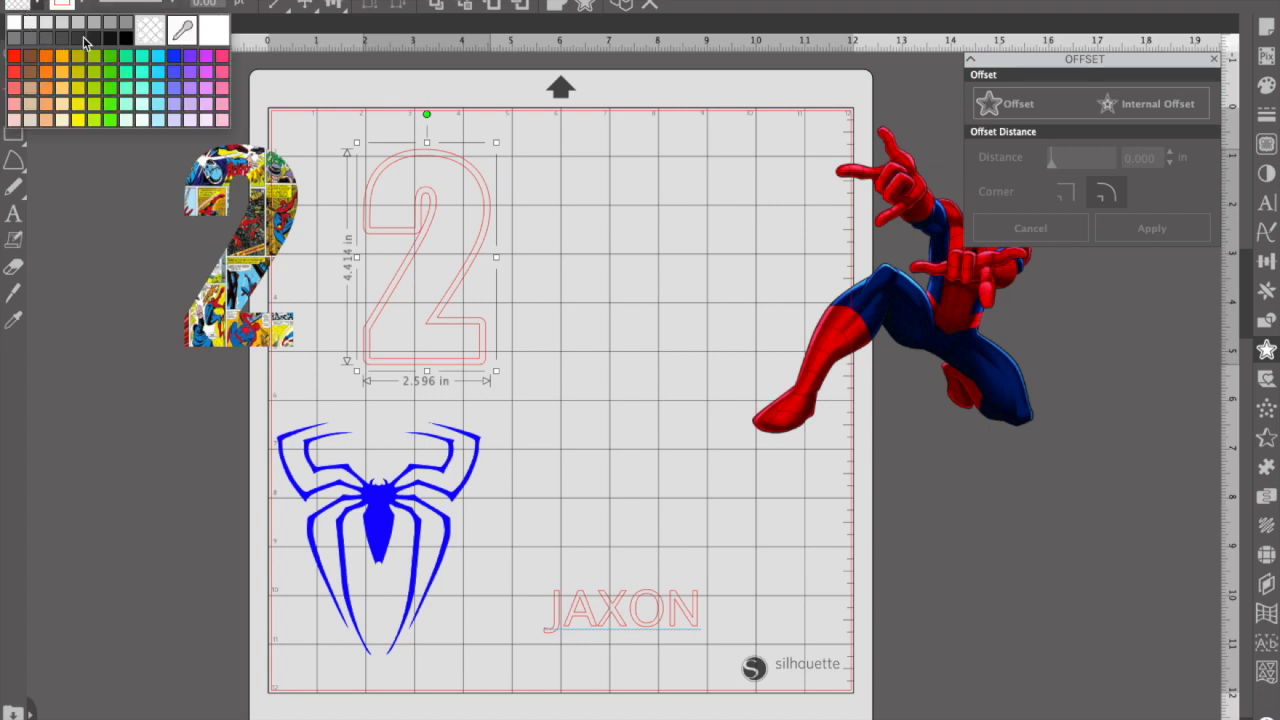
left_click(133, 38)
left_click_drag(228, 174, 417, 183)
left_click(546, 318)
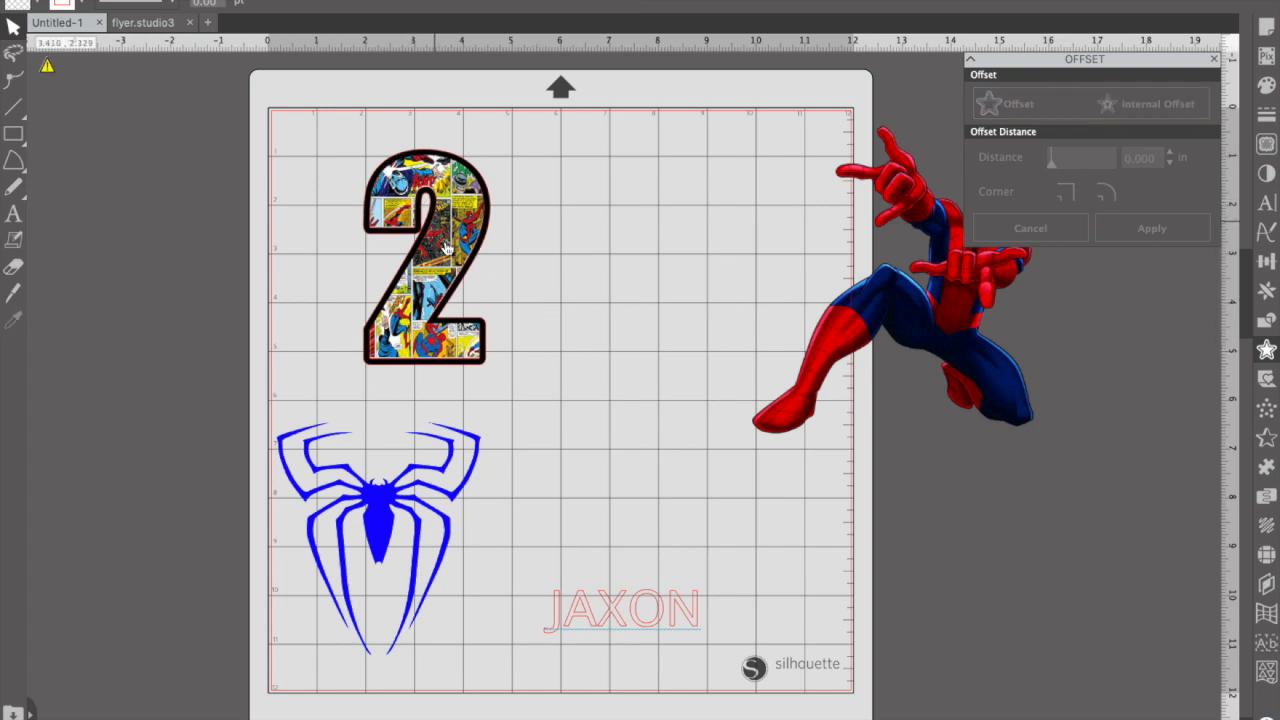
- Group the comic-filled 2 with its black border
left_click(470, 345)
right_click(391, 202)
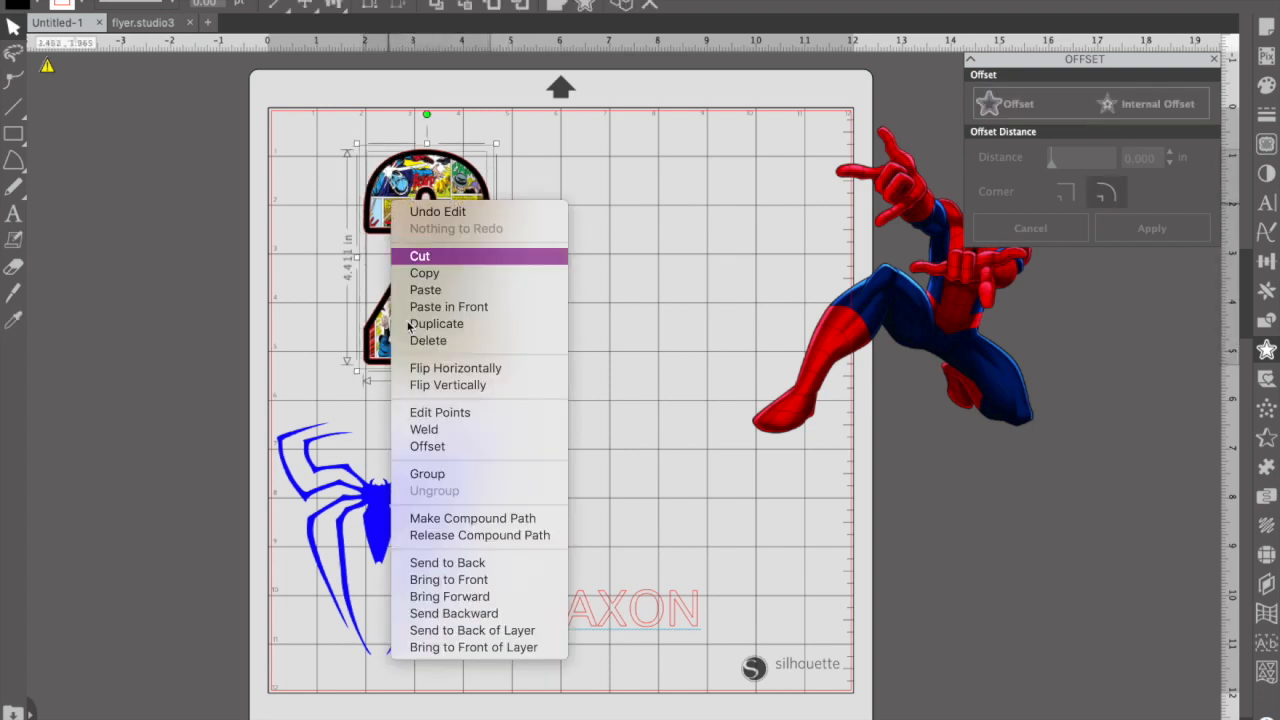
left_click(430, 474)
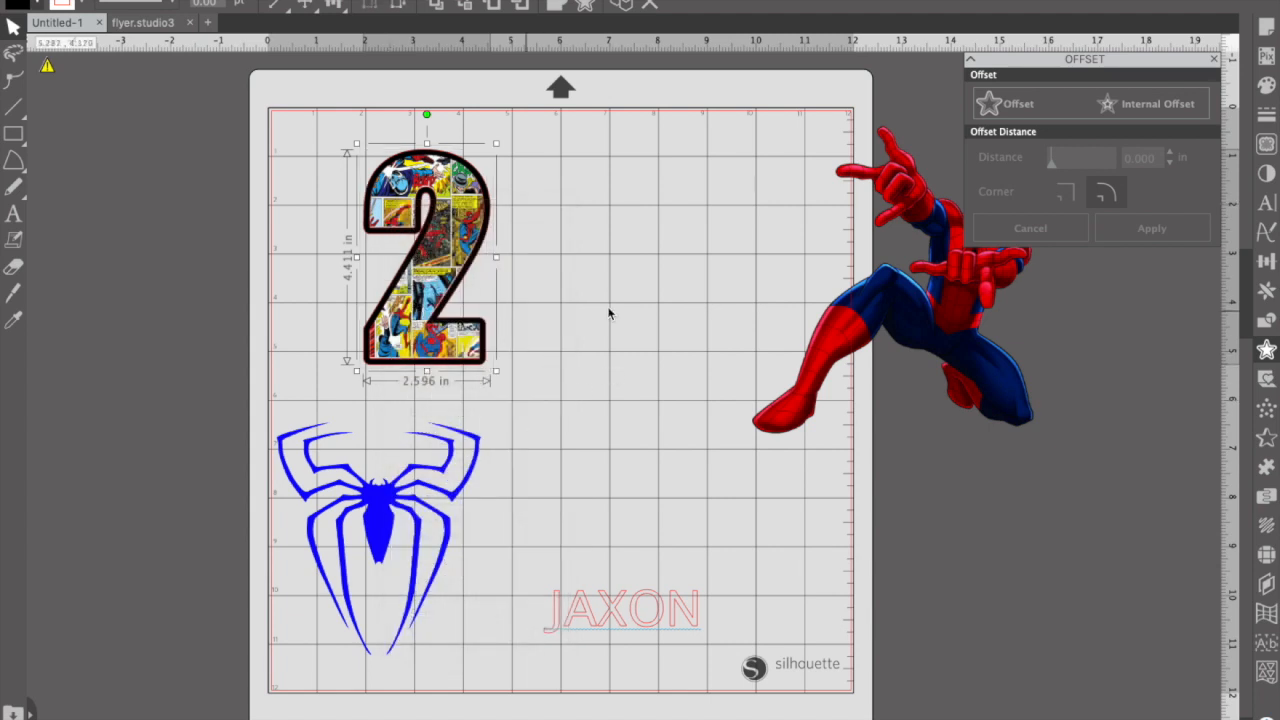
- Move Spider-Man beside the 2 and bring him to the front, with his foot overlapping the number's lower right
left_click_drag(876, 345, 690, 293)
left_click_drag(557, 292, 547, 292)
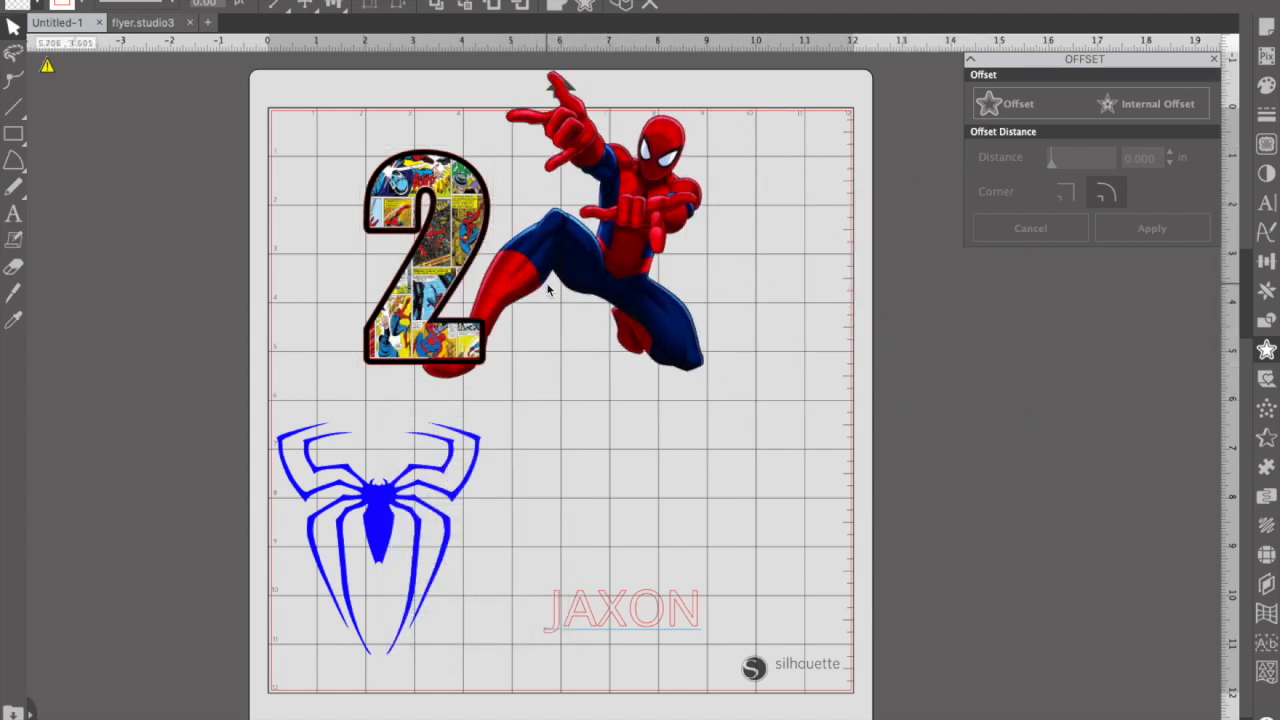
right_click(551, 260)
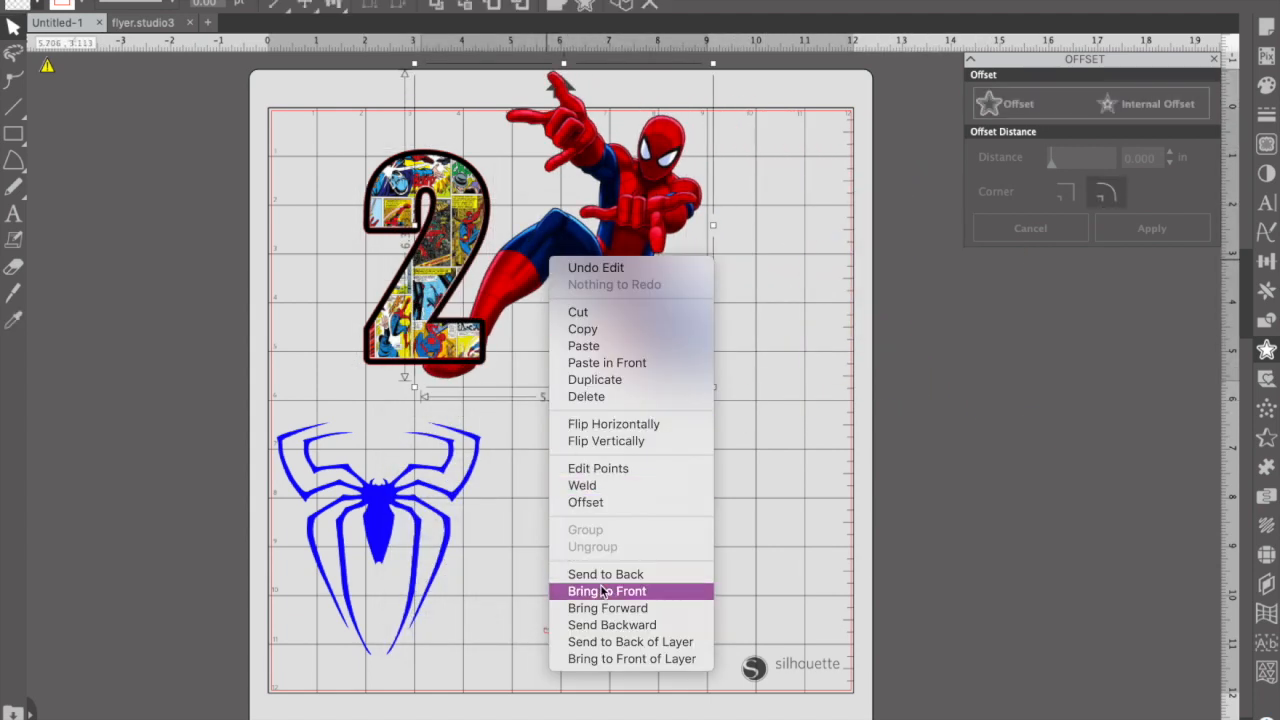
left_click(607, 591)
mouse_move(571, 271)
left_mouse_down()
mouse_move(554, 297)
mouse_move(548, 288)
mouse_move(558, 293)
left_mouse_up()
- Enlarge the bordered 2 to about 5.8 in tall and widen it until it reaches behind Spider-Man's hand
left_click(366, 190)
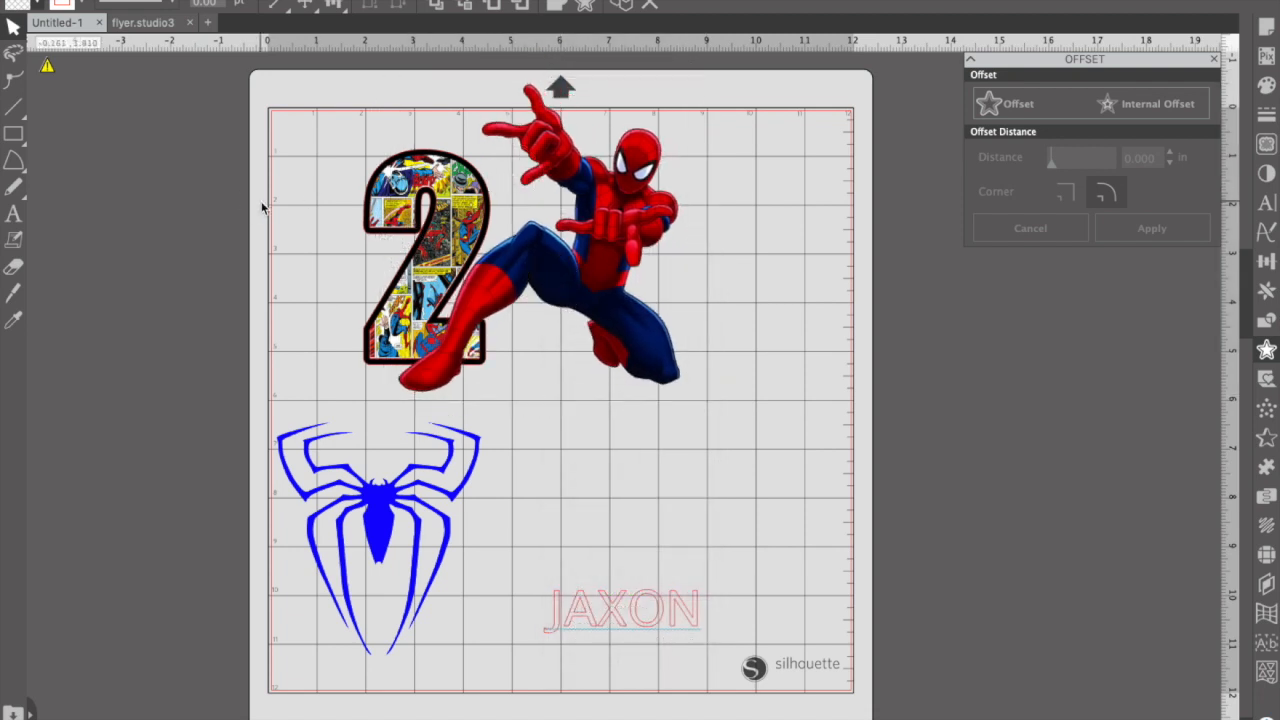
left_click_drag(356, 142, 317, 75)
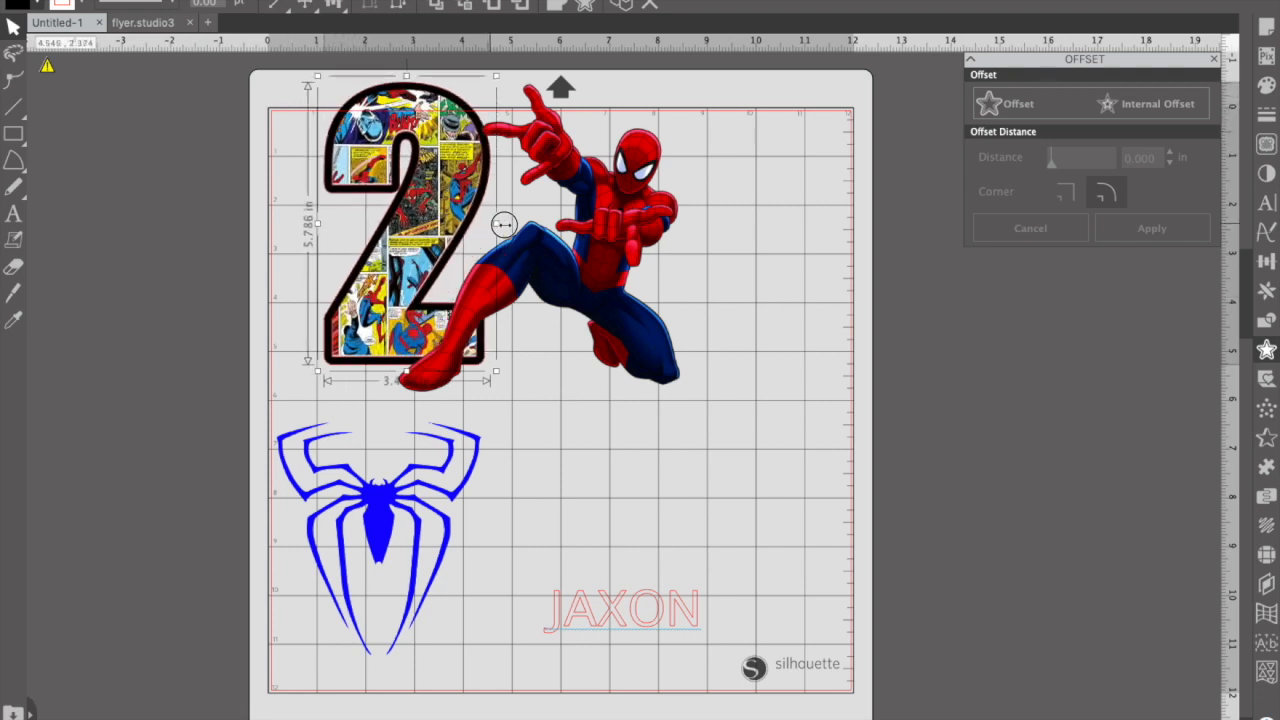
left_click_drag(497, 224, 521, 225)
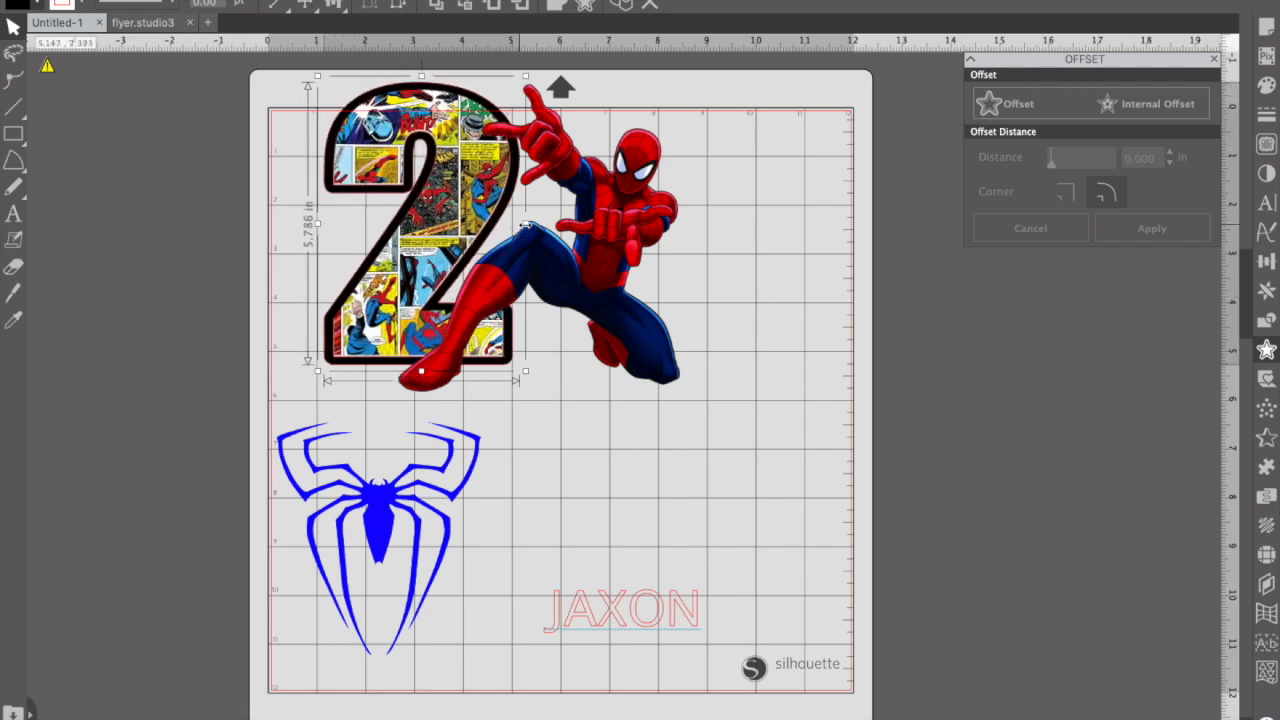
- Group the bordered 2 with the Spider-Man image
left_click(460, 218)
right_click(423, 212)
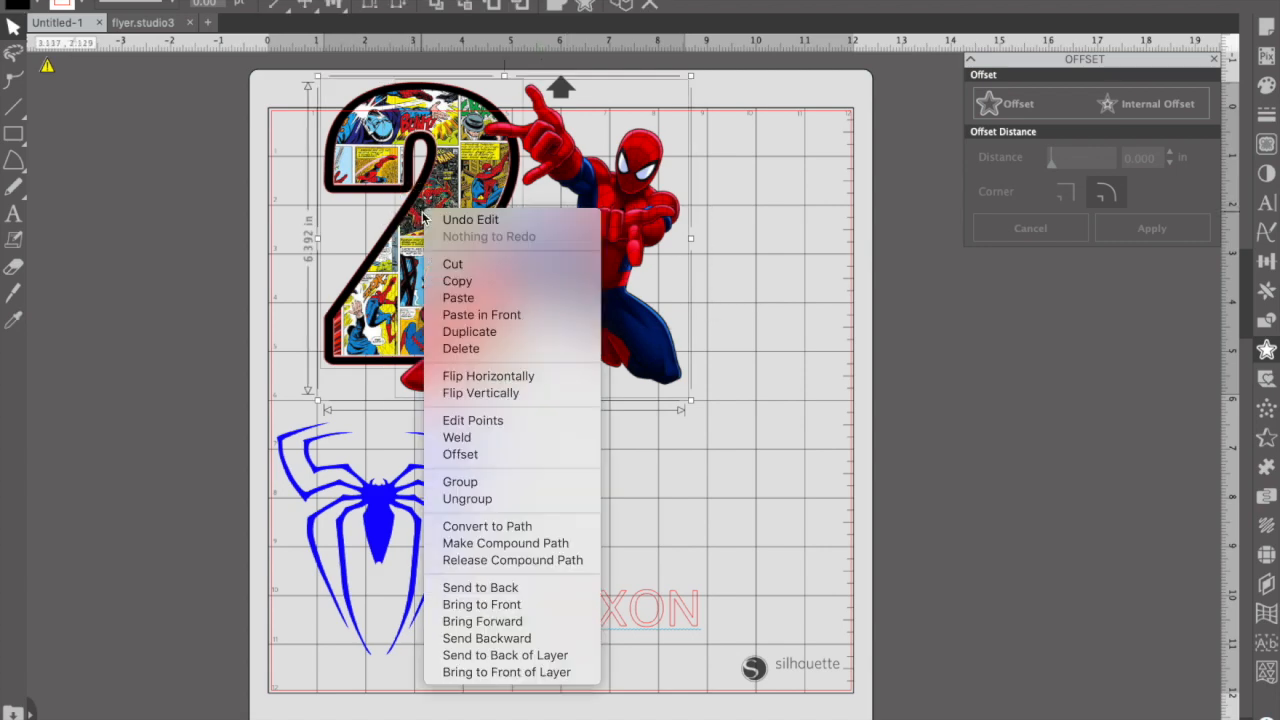
left_click(460, 482)
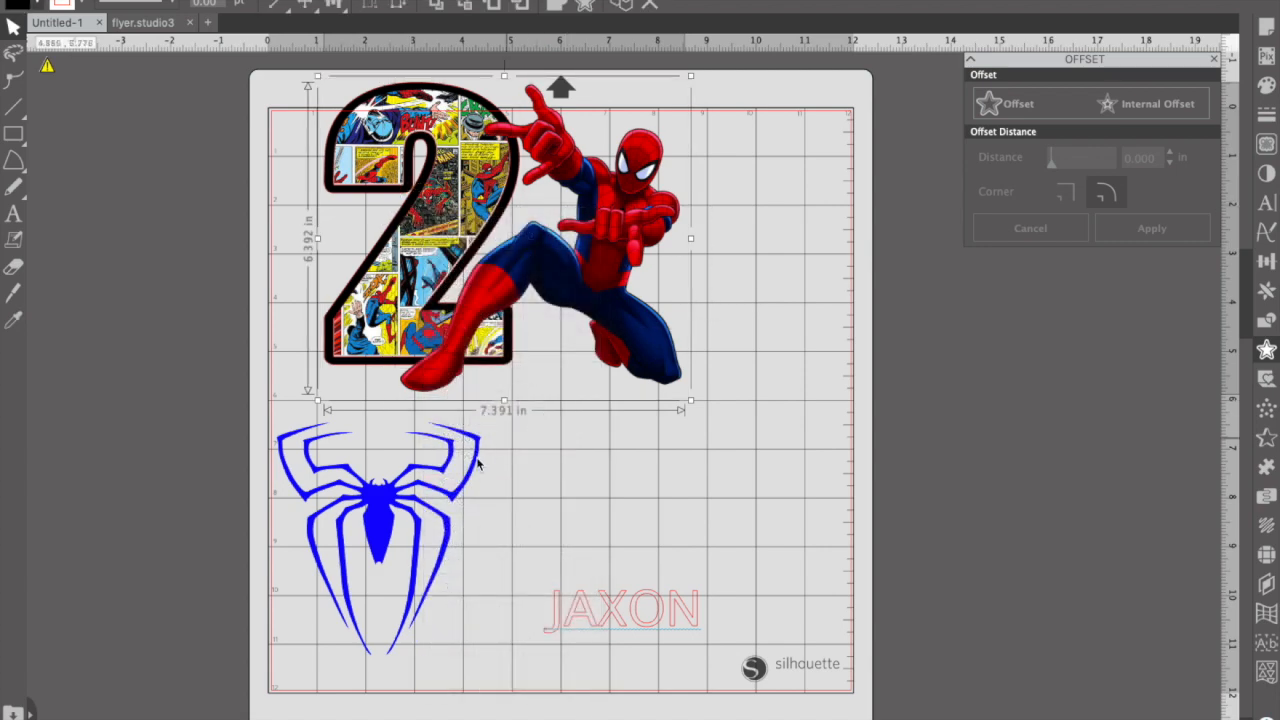
- Move the blue spider to the mat's left edge and place the child's name below the grouped 2 and Spider-Man
left_click_drag(440, 488, 289, 391)
left_click(703, 662)
left_click_drag(676, 626, 612, 488)
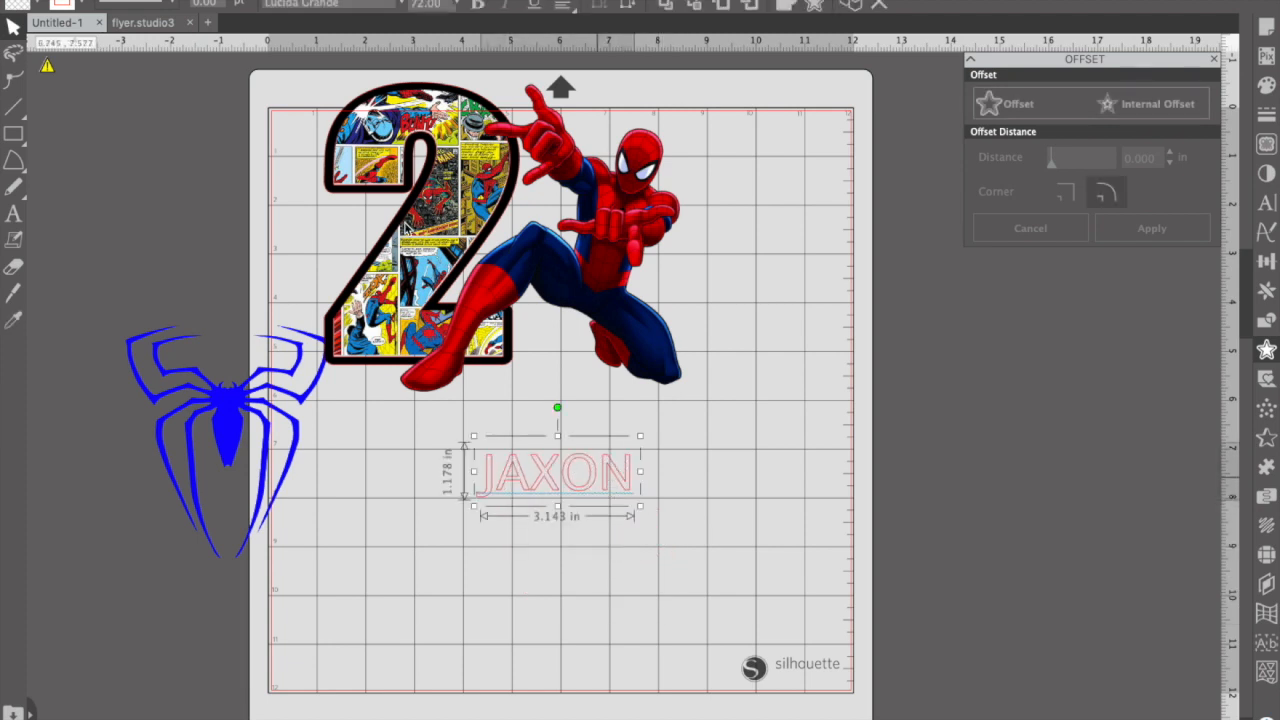
- Set the child's name in the THE AMAZING SPIDER-MAN font and tighten its character spacing to 85%
left_click(349, 5)
type("THE AMAZING SPIDER-MAN")
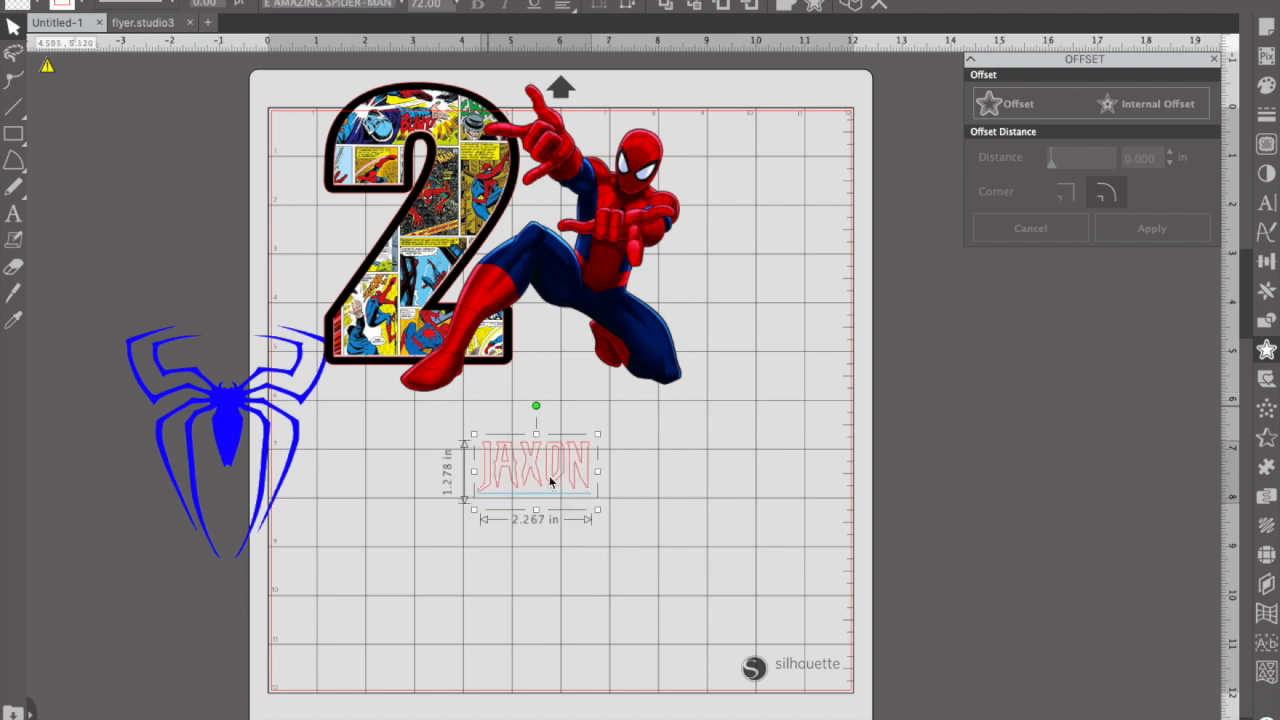
left_click(1268, 206)
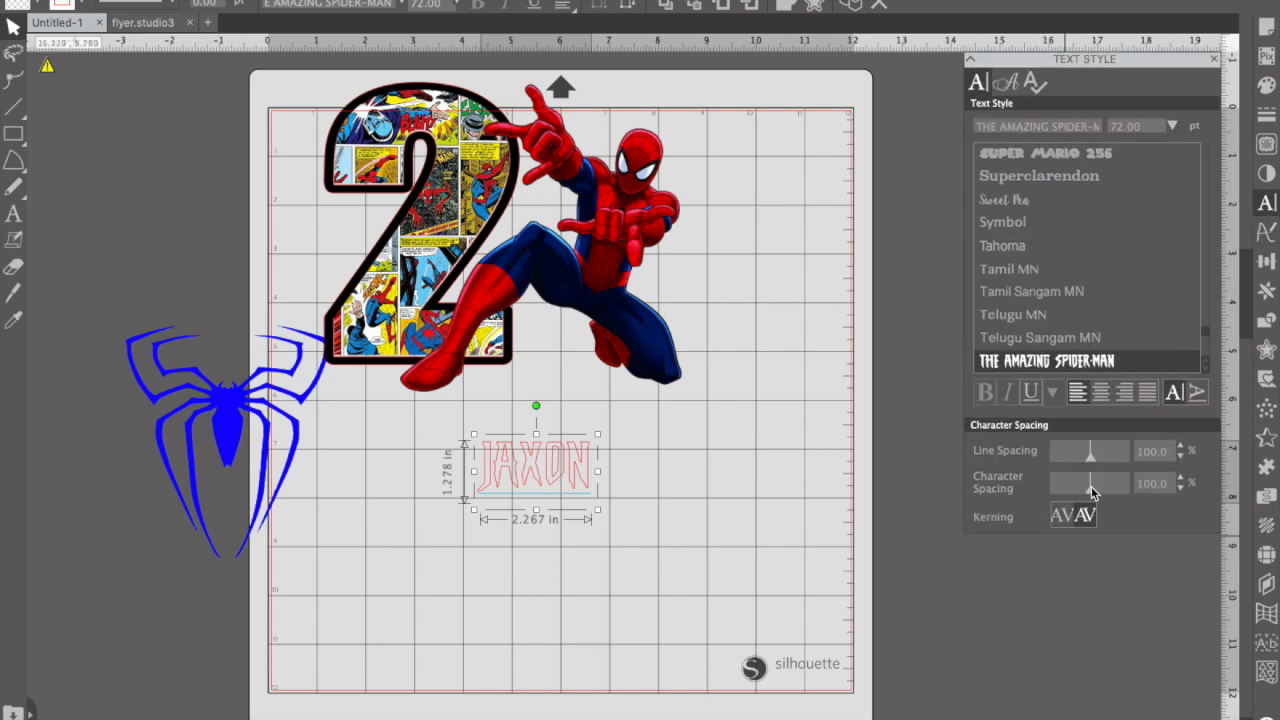
left_click_drag(1092, 490, 1088, 490)
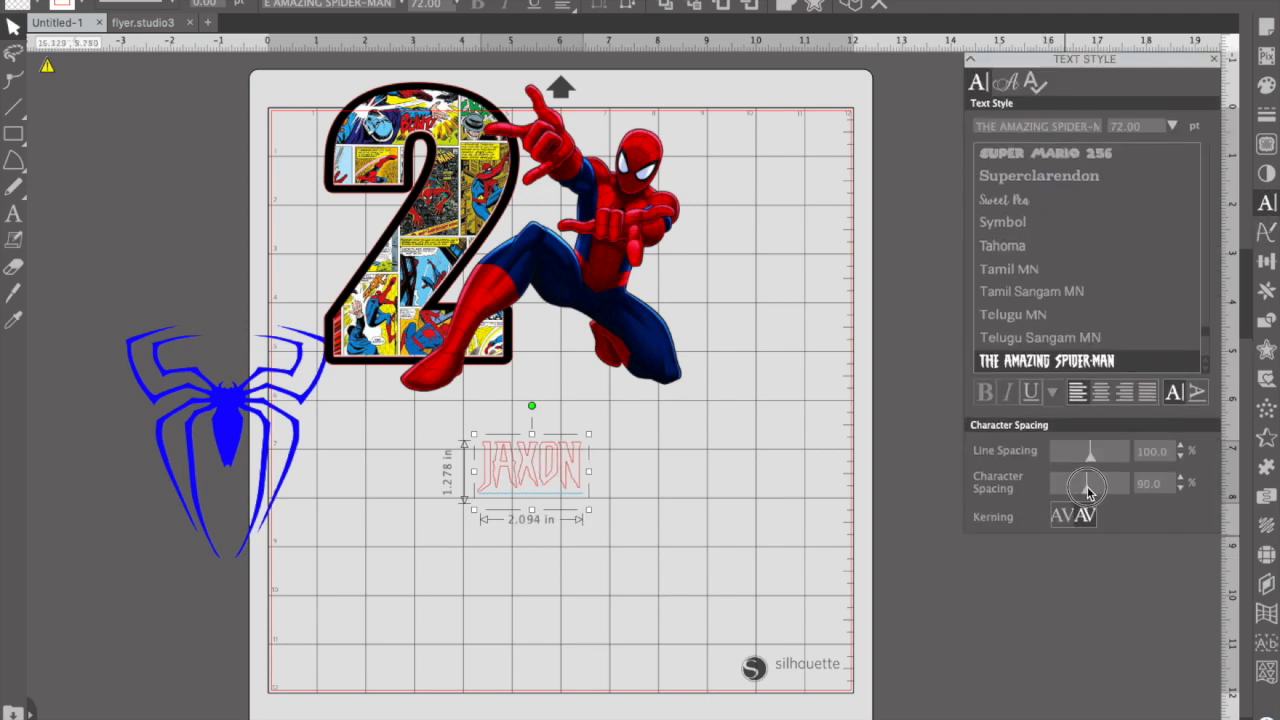
- Enlarge the name to about 5.05 in wide and create a 0.125 in offset around it
left_click(586, 505)
left_click(576, 488)
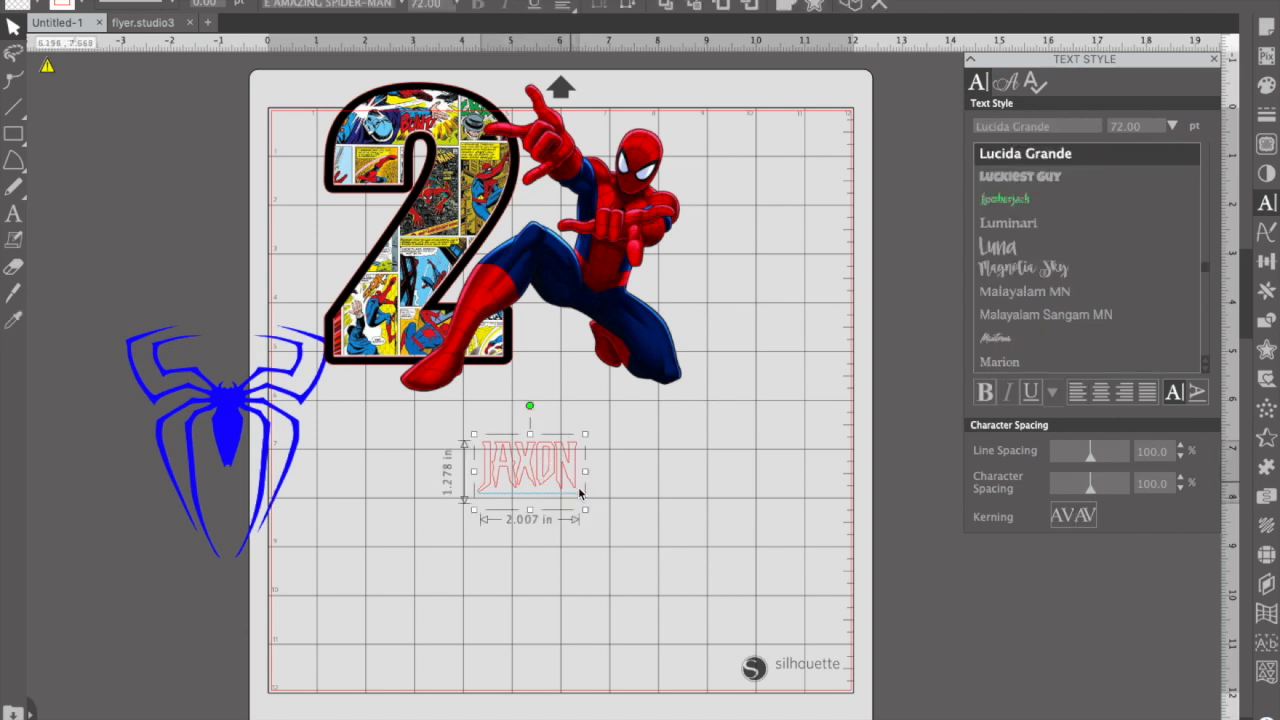
left_click_drag(589, 514, 765, 528)
right_click(686, 512)
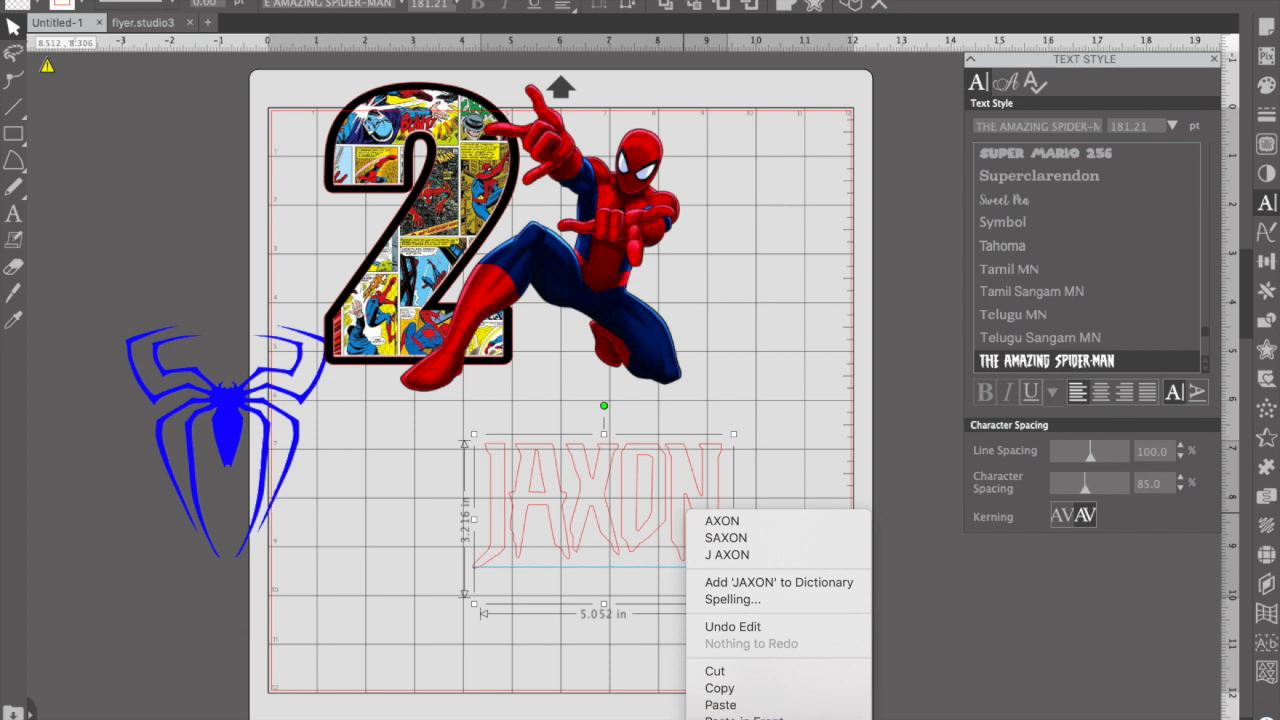
left_click(730, 674)
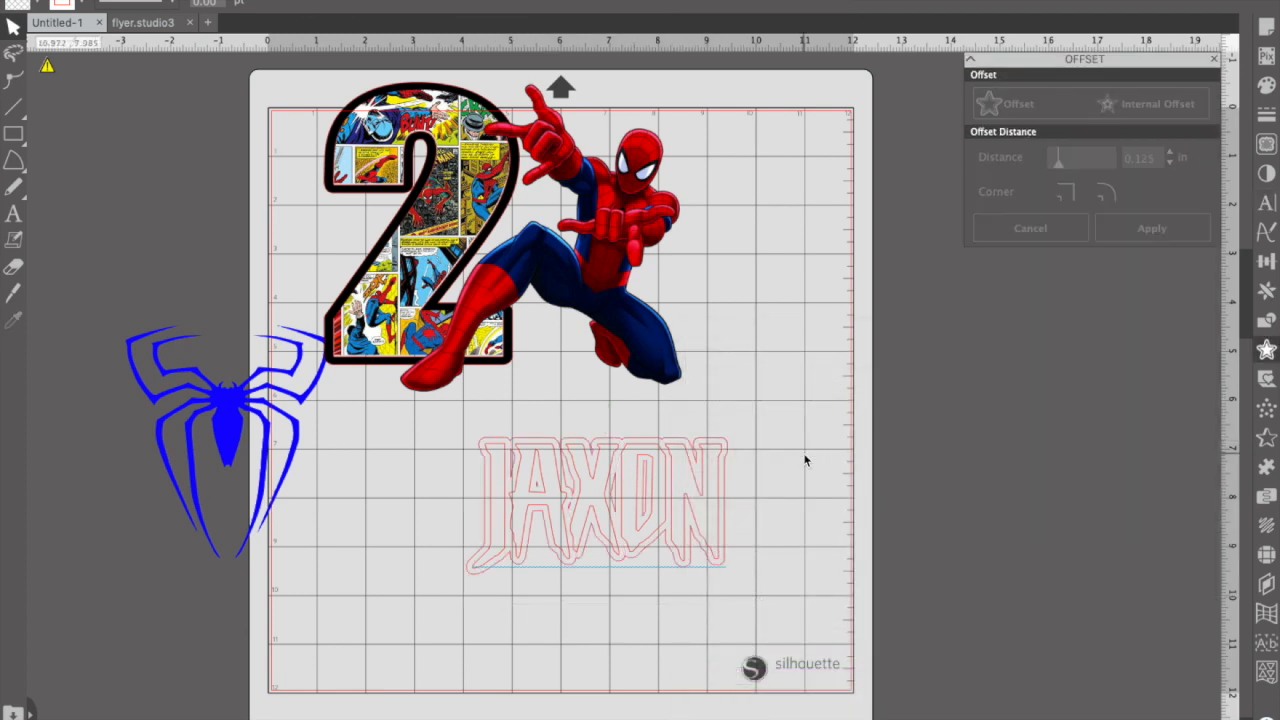
- Separate the name from its offset by moving it lower on the mat, and fill the offset with black
left_click(657, 537)
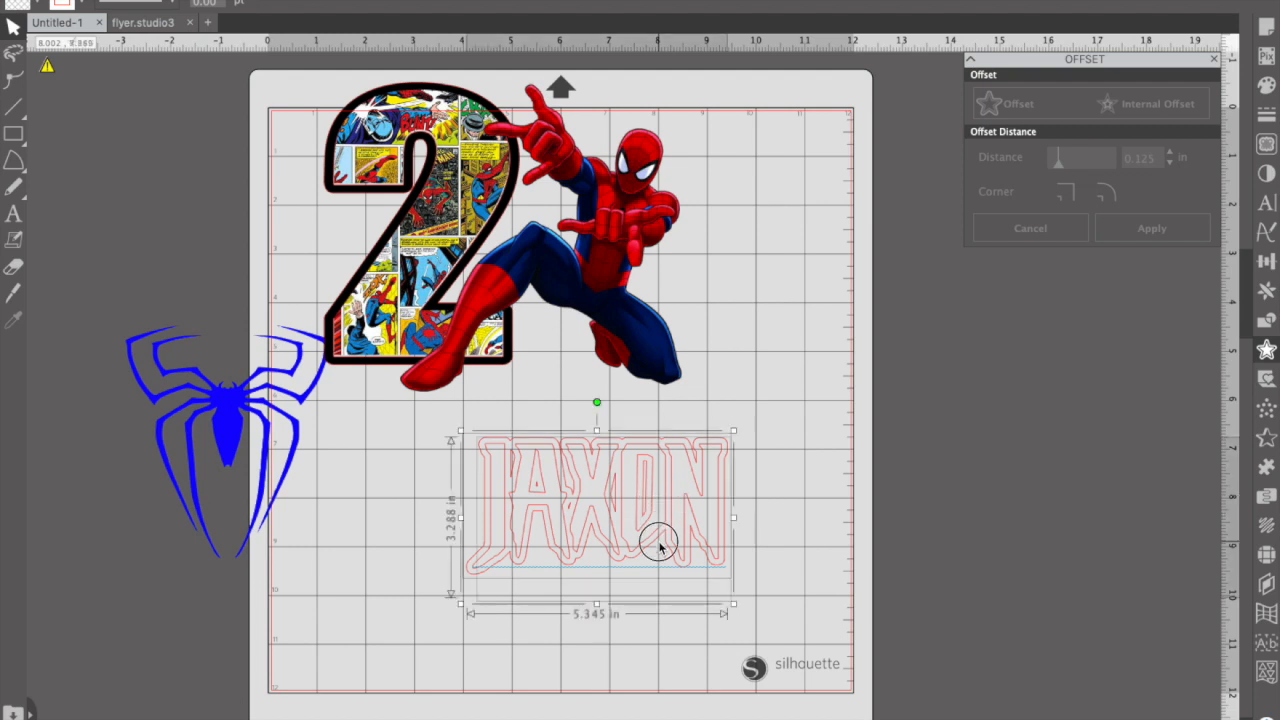
left_click(777, 529)
left_click_drag(703, 503, 674, 606)
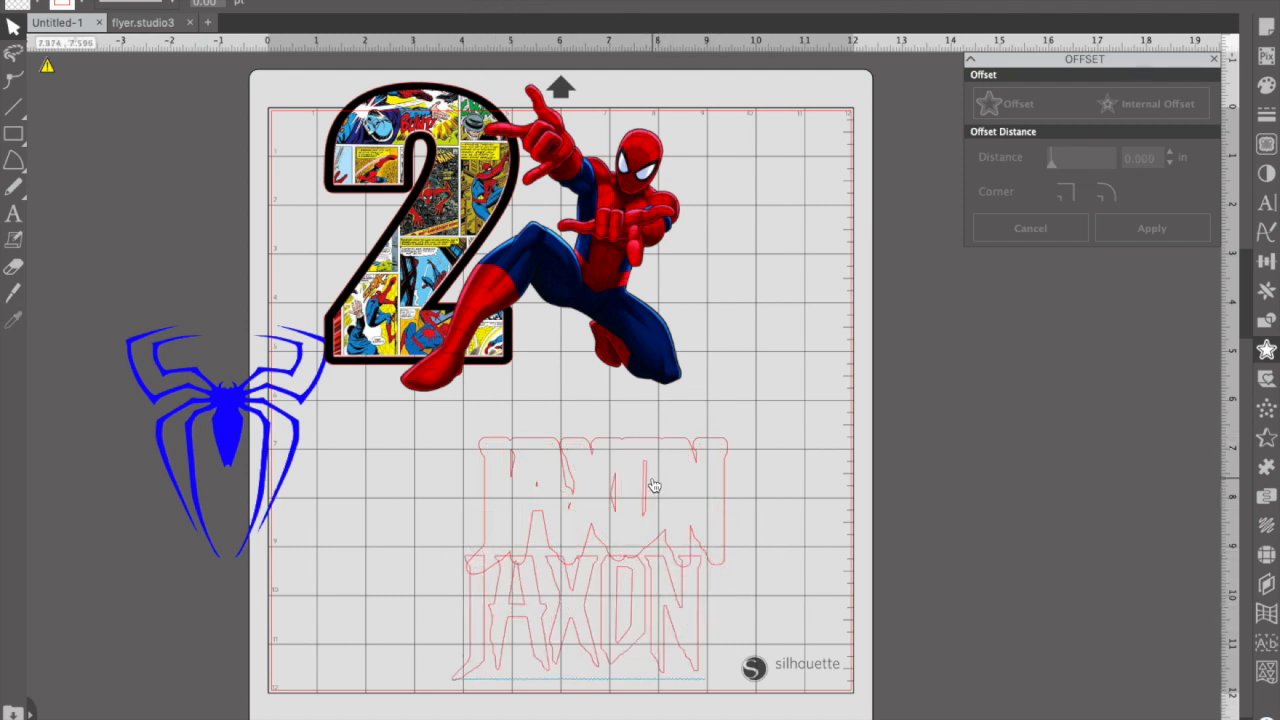
left_click(653, 485)
left_click(32, 5)
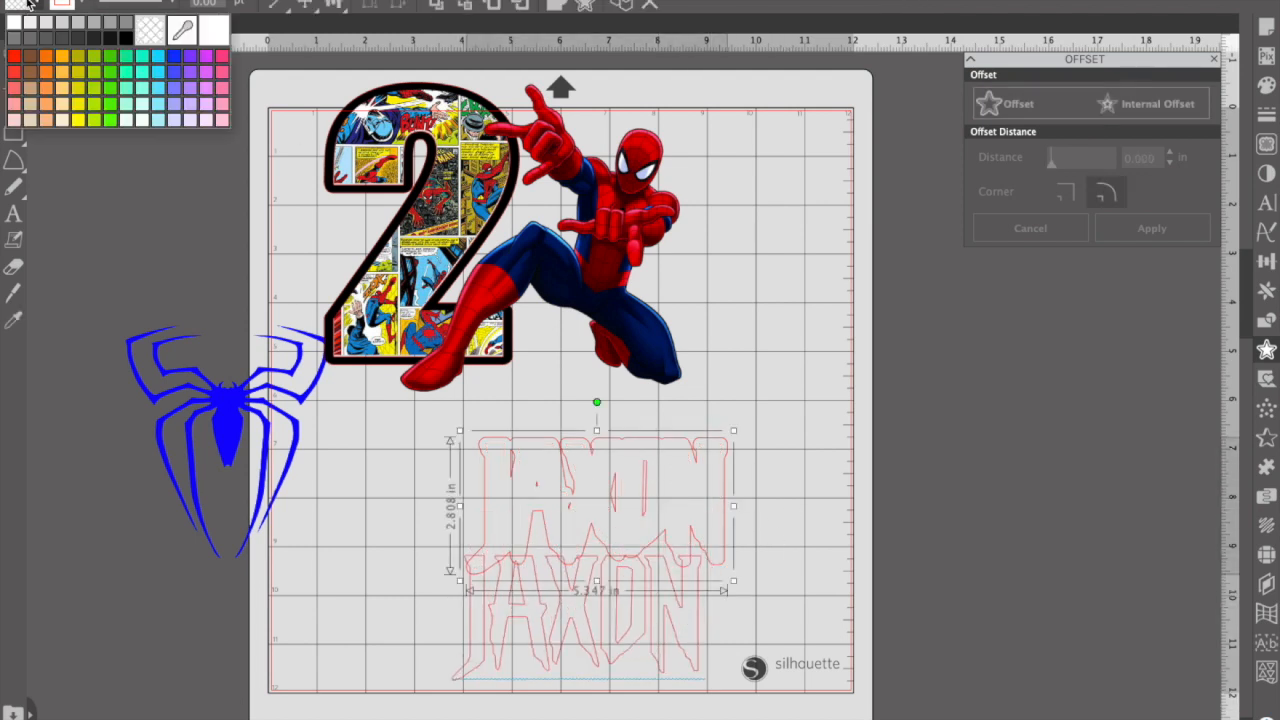
left_click(126, 38)
- Move the name clear of the black offset, below and to its left, and fill the letters with red
left_click_drag(508, 614, 392, 628)
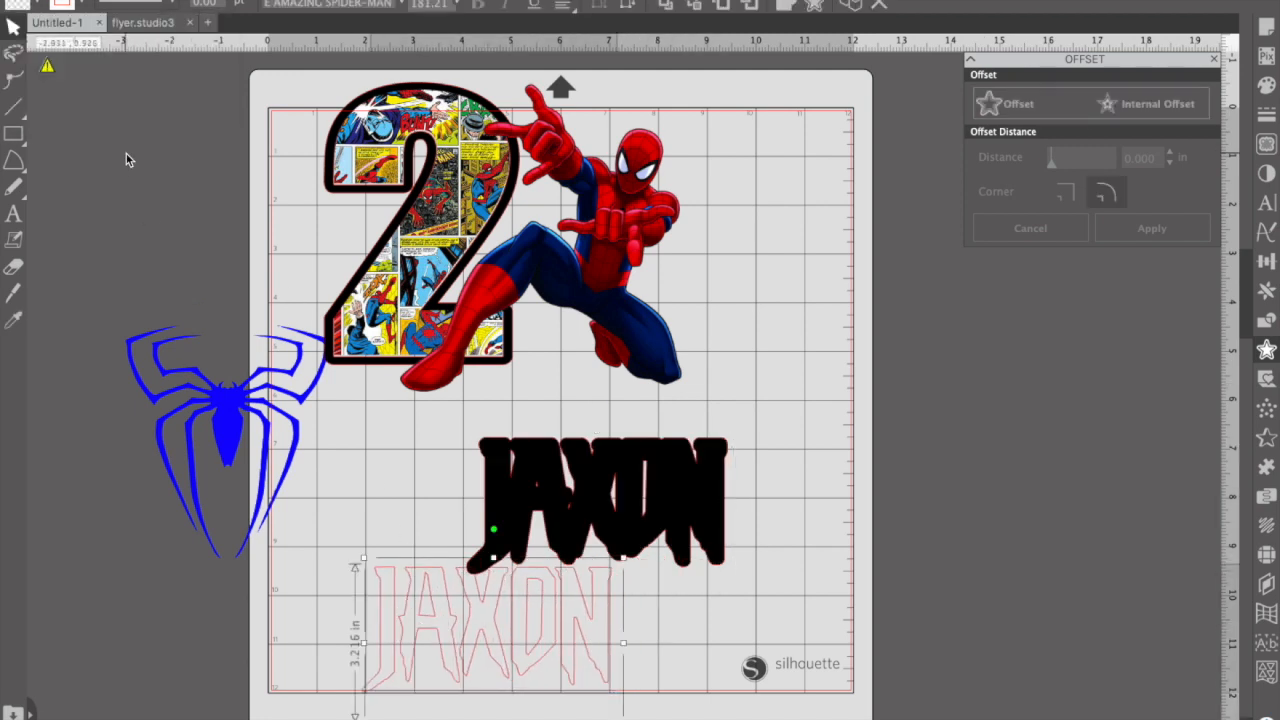
left_click(33, 6)
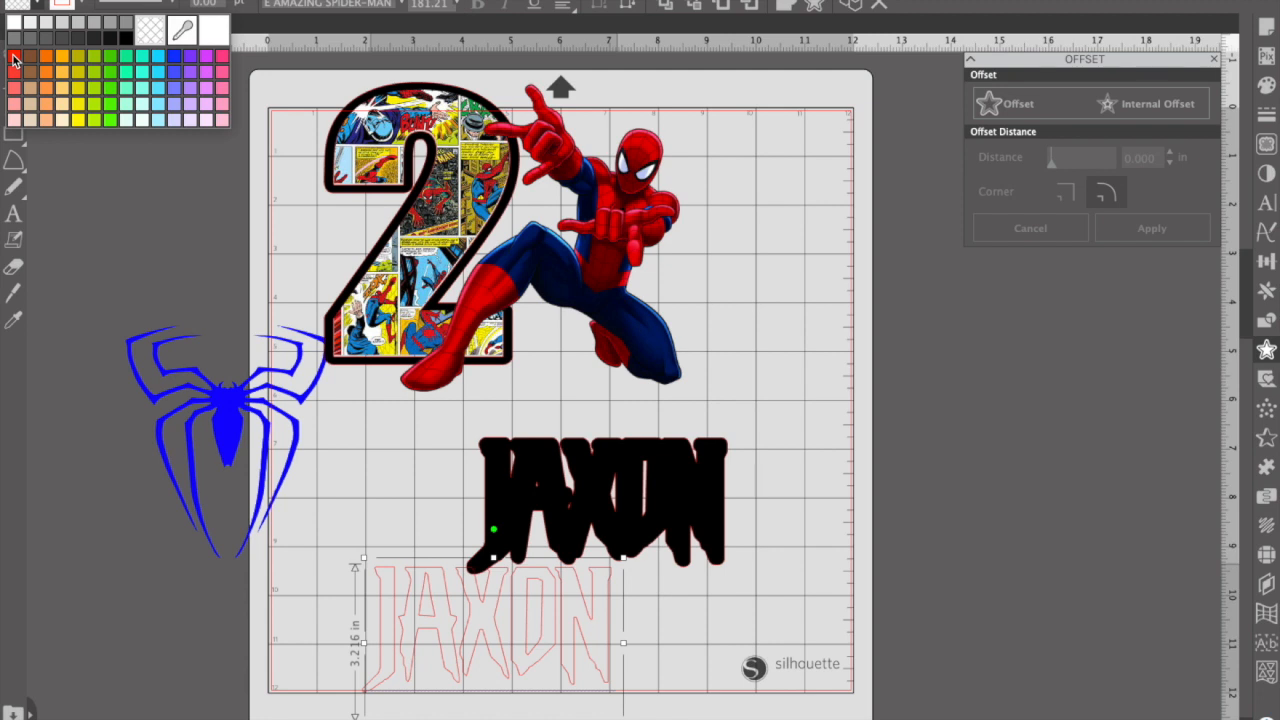
left_click(13, 60)
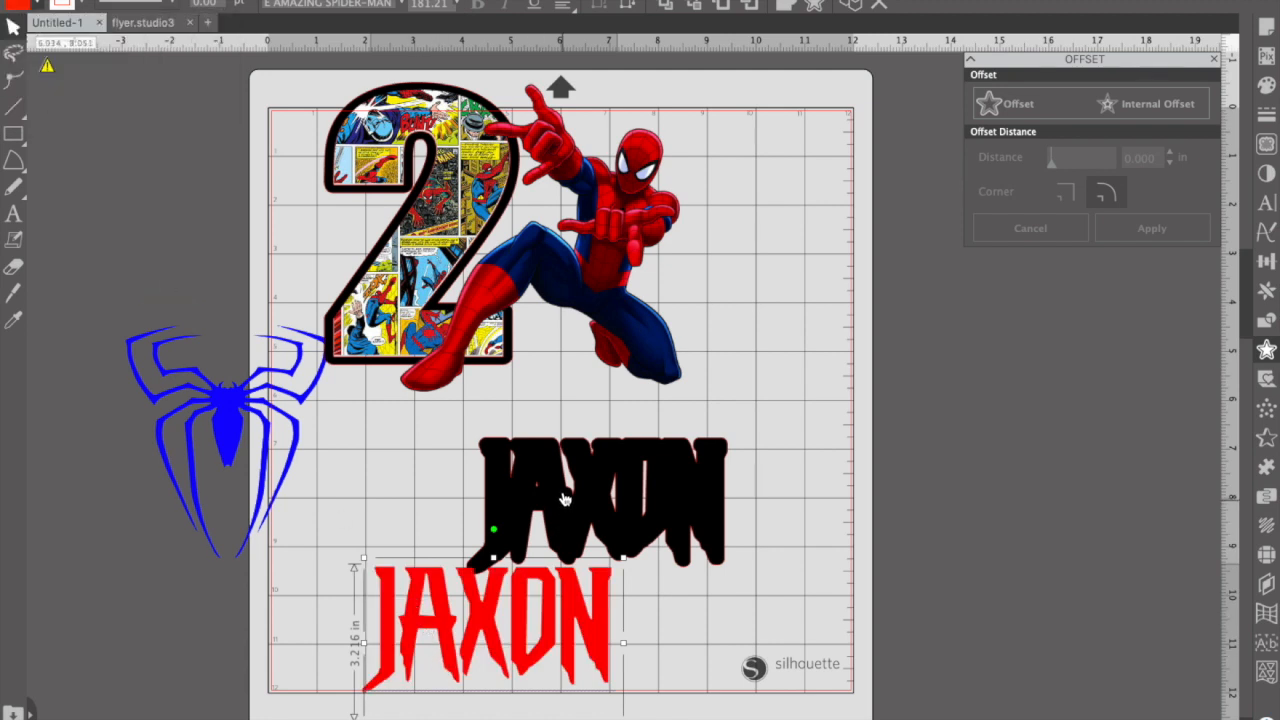
left_click(547, 463)
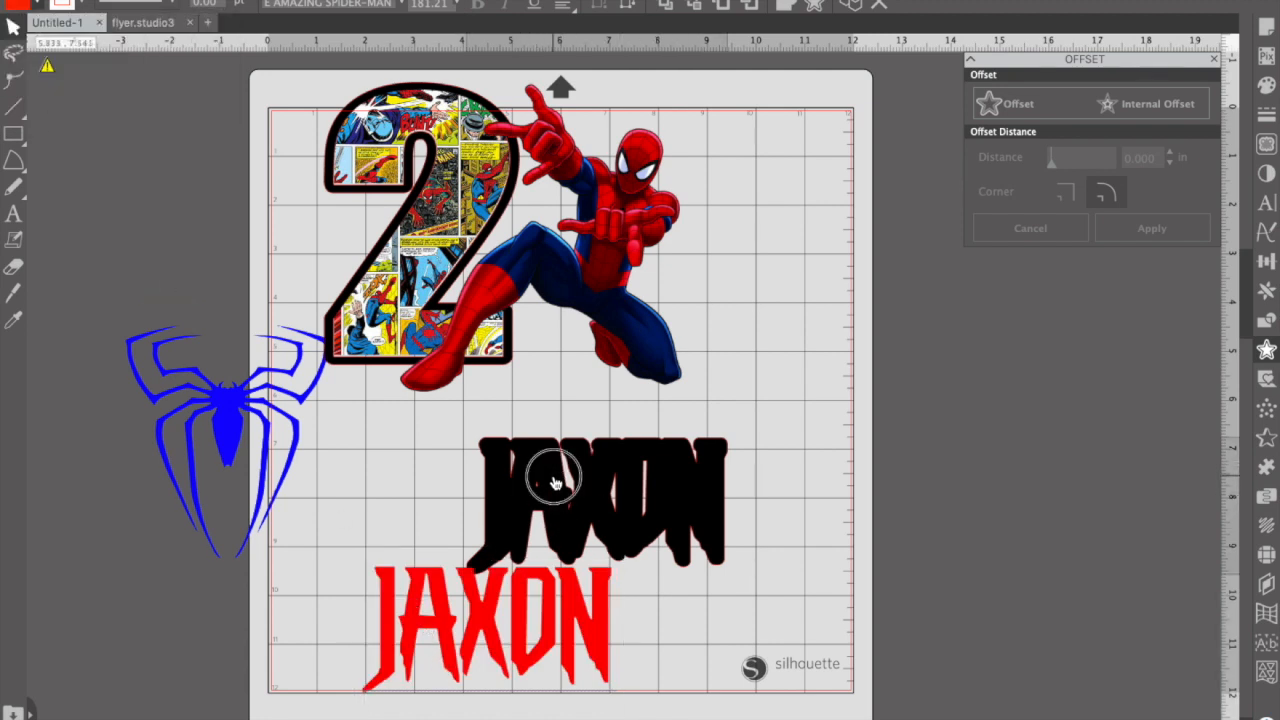
left_click(511, 612)
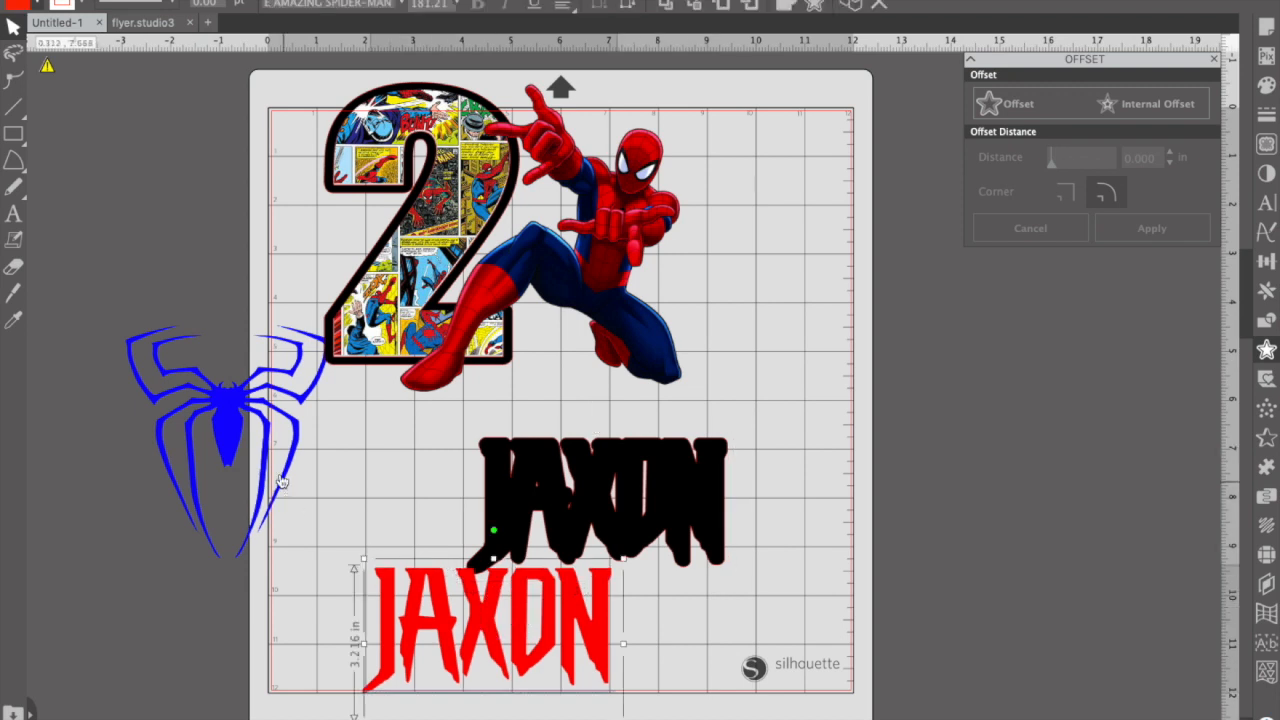
- Move the blue spider lower and shift the grouped 2 and Spider-Man up and to the right on the mat
left_click(240, 478)
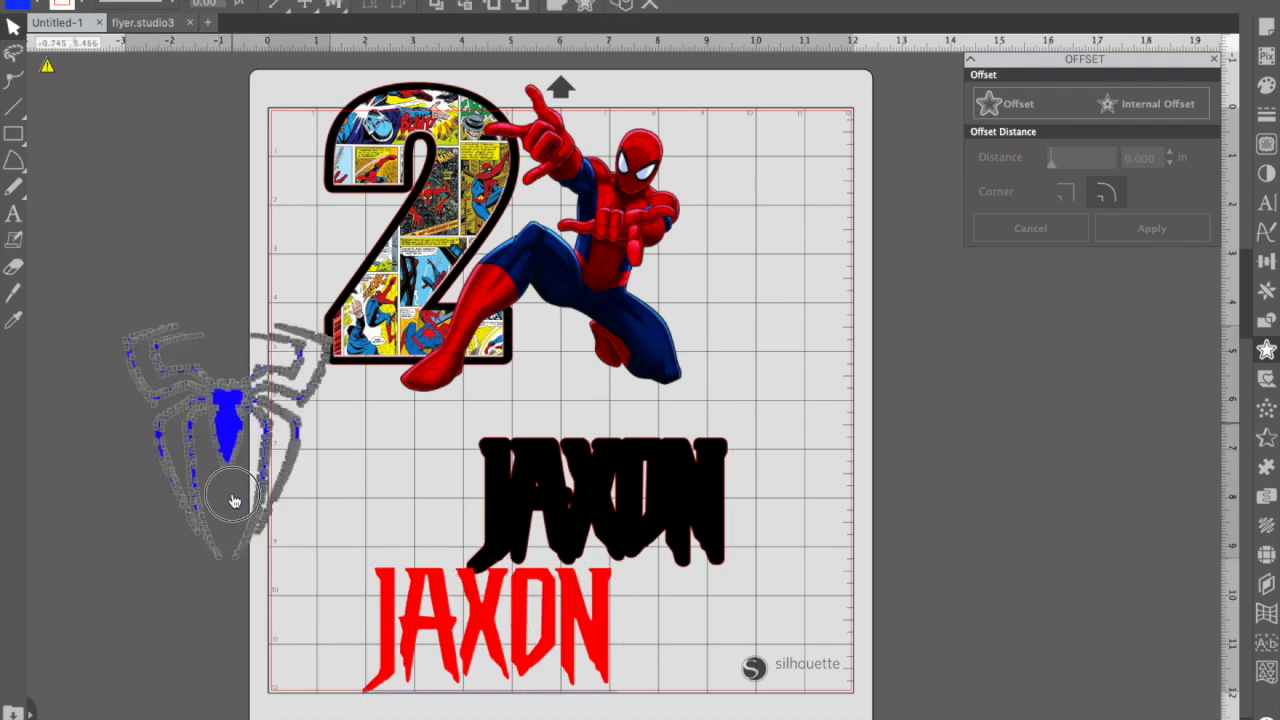
left_click(365, 452)
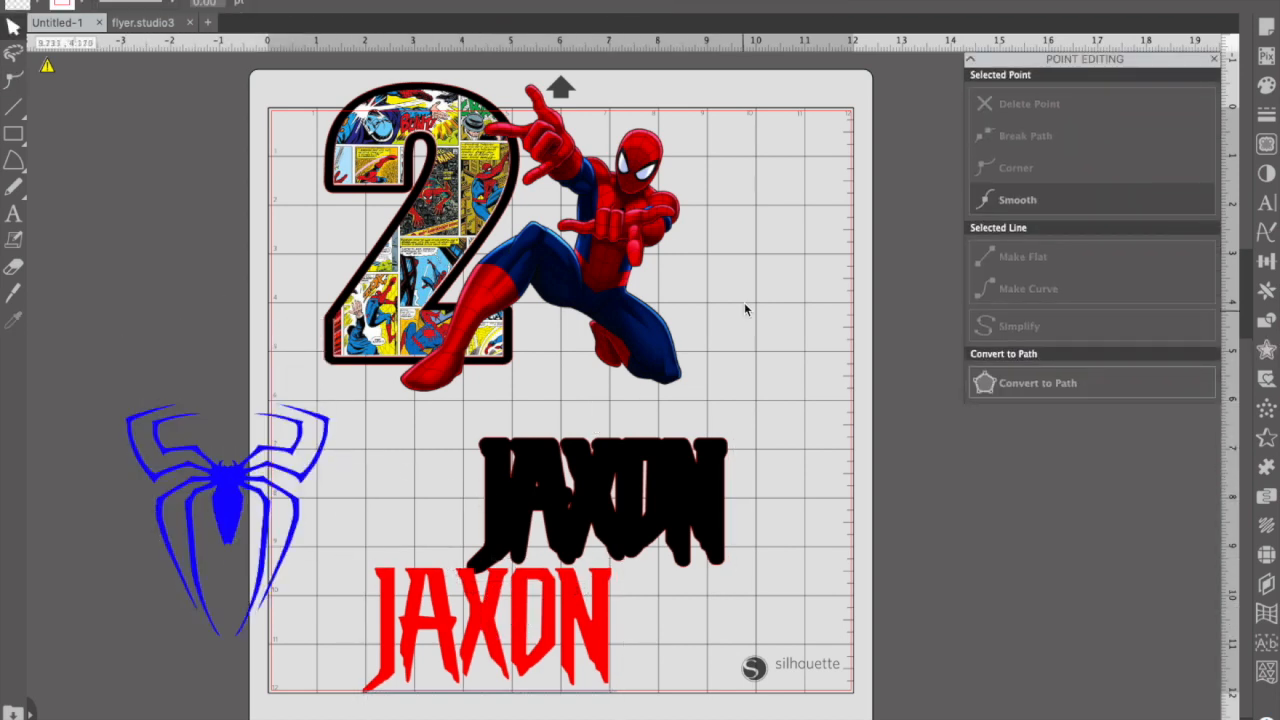
left_click_drag(680, 214, 744, 180)
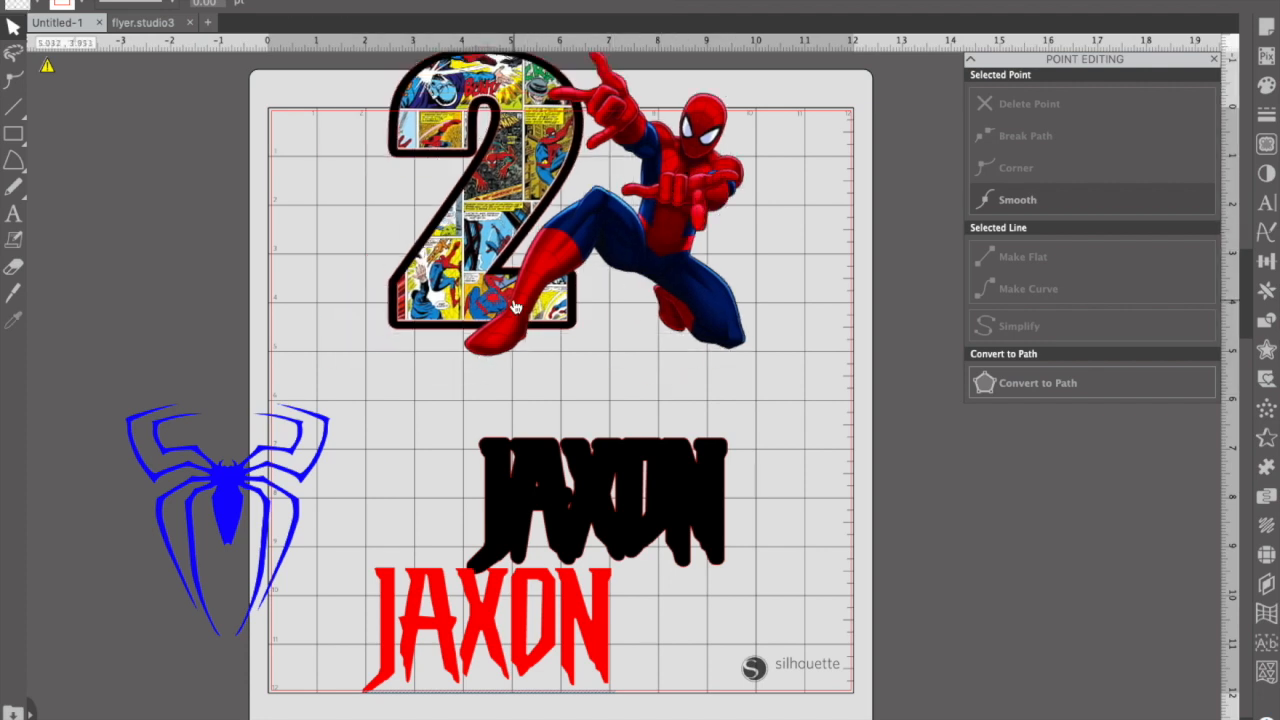
- Place the red name over its black offset so the black forms an even border, and select both
left_click_drag(491, 636, 599, 503)
left_click(643, 491)
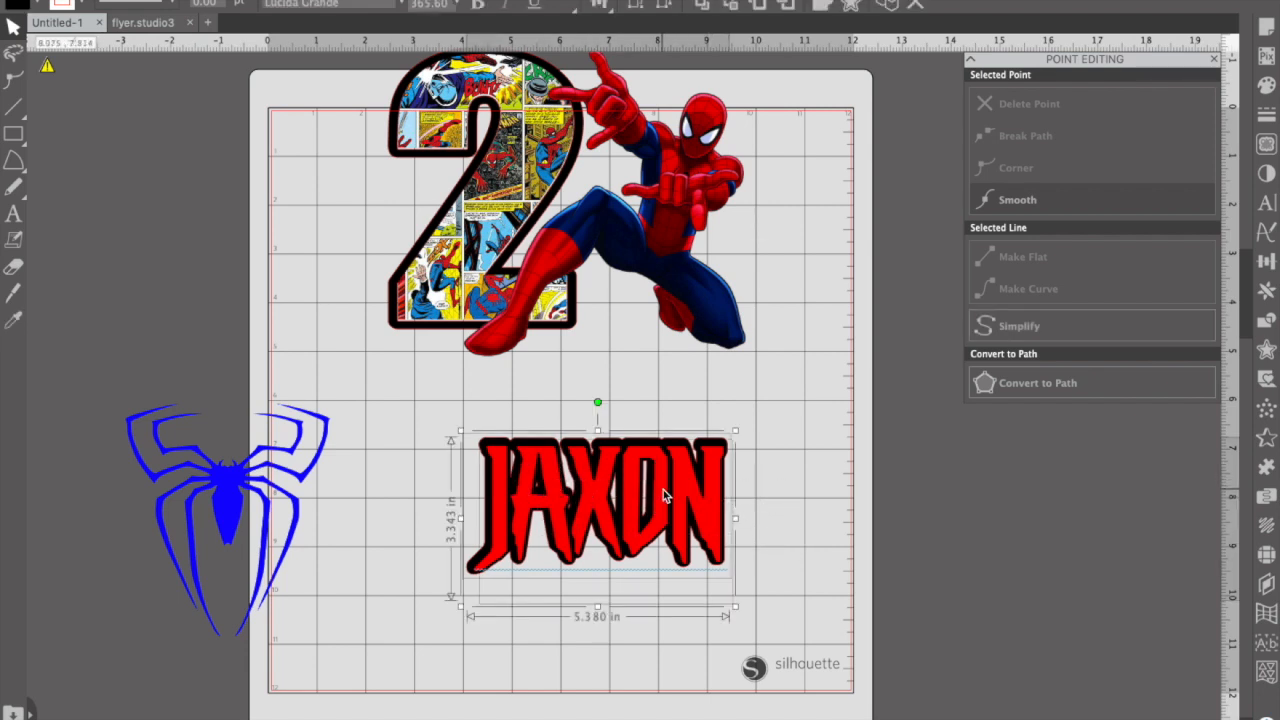
right_click(667, 497)
left_click(597, 386)
- Move the bordered name directly under the 2 and Spider-Man and widen it to about 6.7 in
left_click_drag(591, 510, 579, 423)
left_click_drag(729, 431, 794, 419)
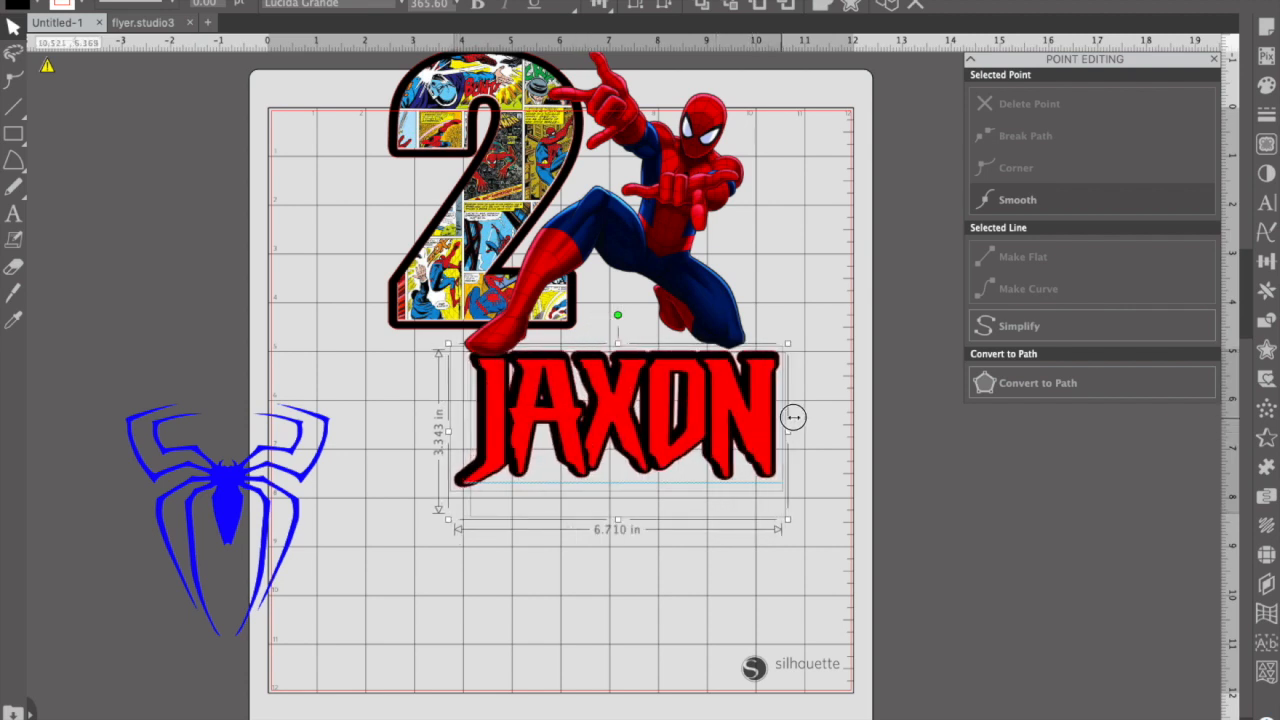
left_click_drag(700, 434, 680, 438)
- Move the blue spider beside the start of the name and simplify its edit points
left_click_drag(266, 477, 340, 418)
left_click(335, 432)
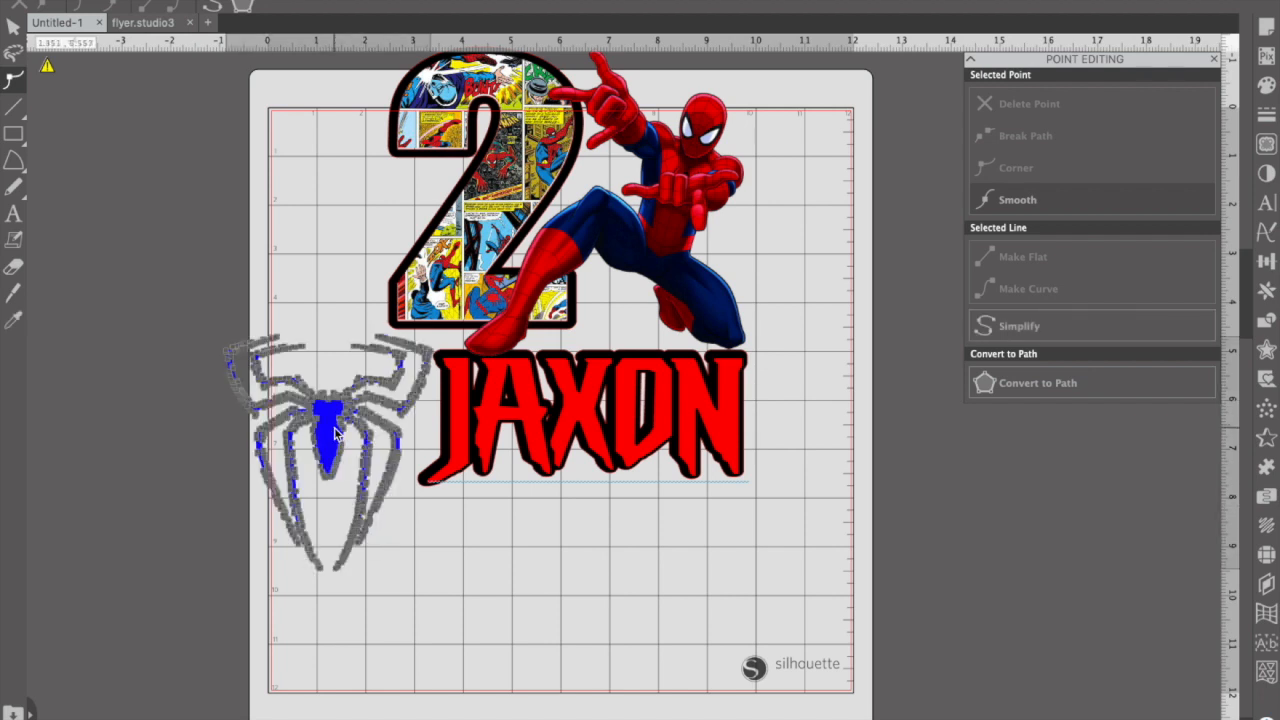
left_click(1015, 327)
left_click(357, 618)
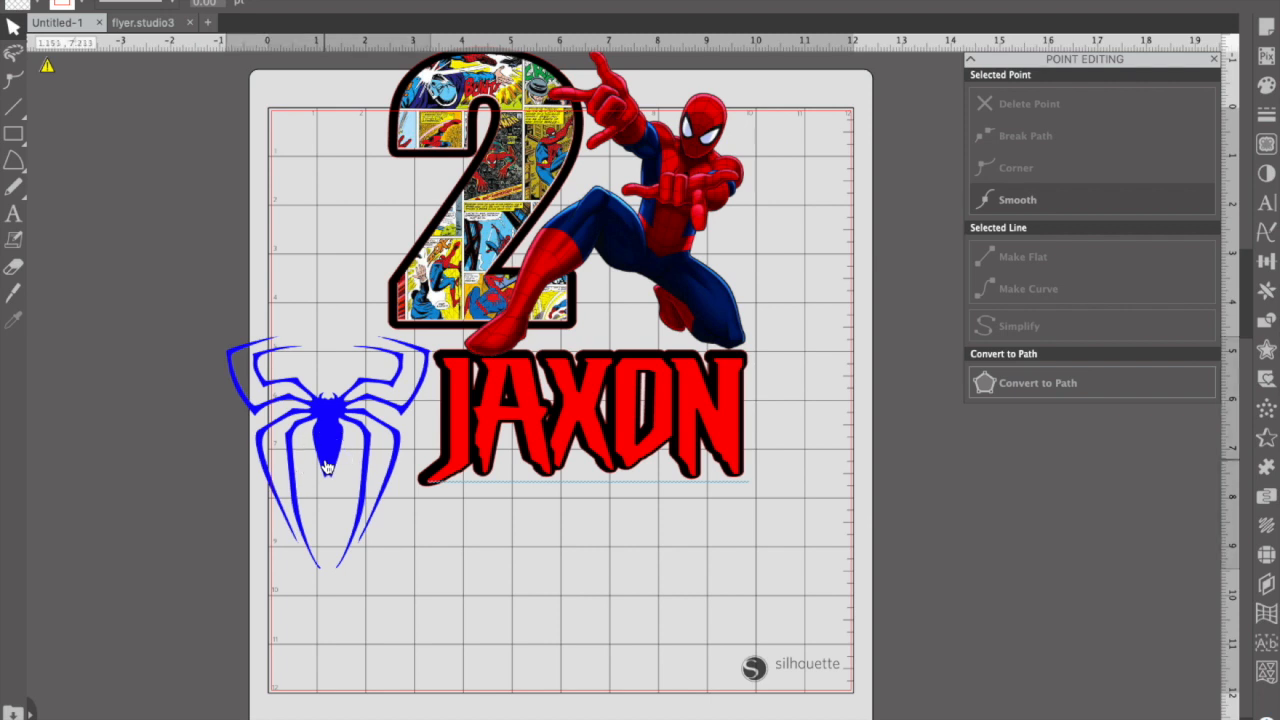
- Shrink the spider to about 2.6 in wide and tilt it clockwise against the first letter of the name
left_click(327, 465)
left_click_drag(223, 571, 298, 487)
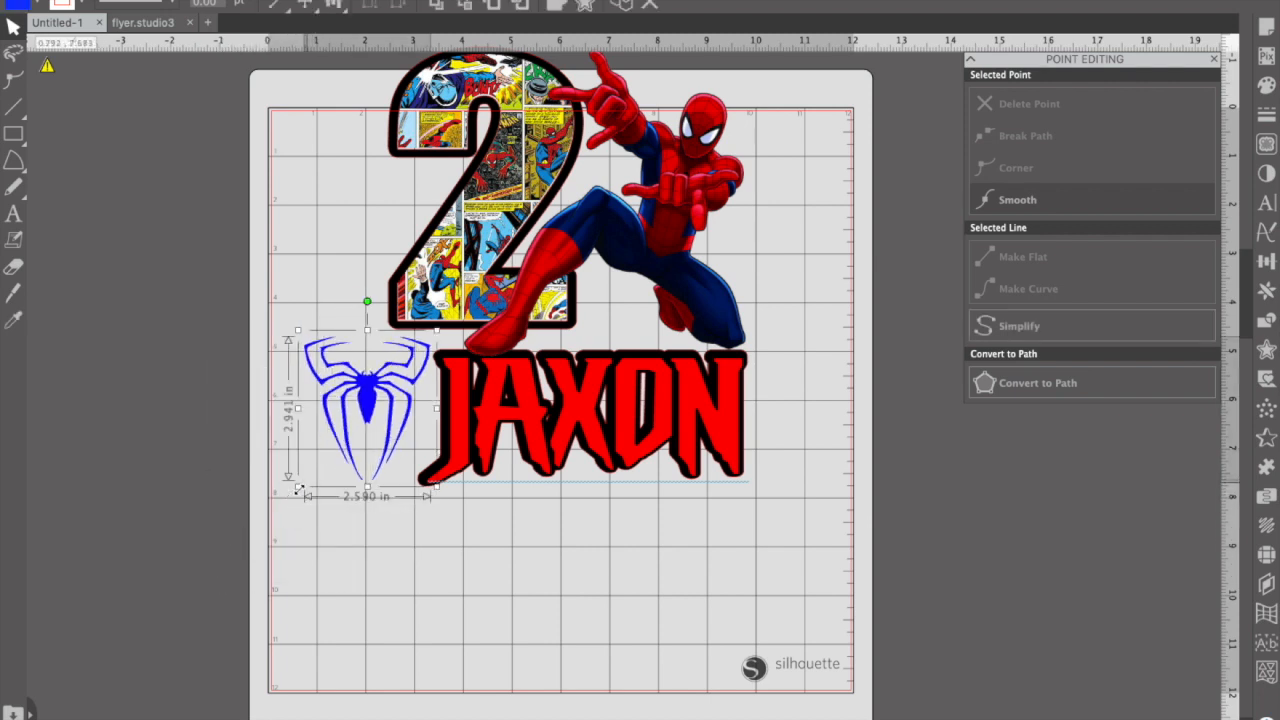
left_click_drag(363, 406, 380, 388)
left_click_drag(382, 284, 413, 286)
- Select the whole design and move it down until it lies fully within the mat's cutting area
left_click_drag(789, 517, 365, 138)
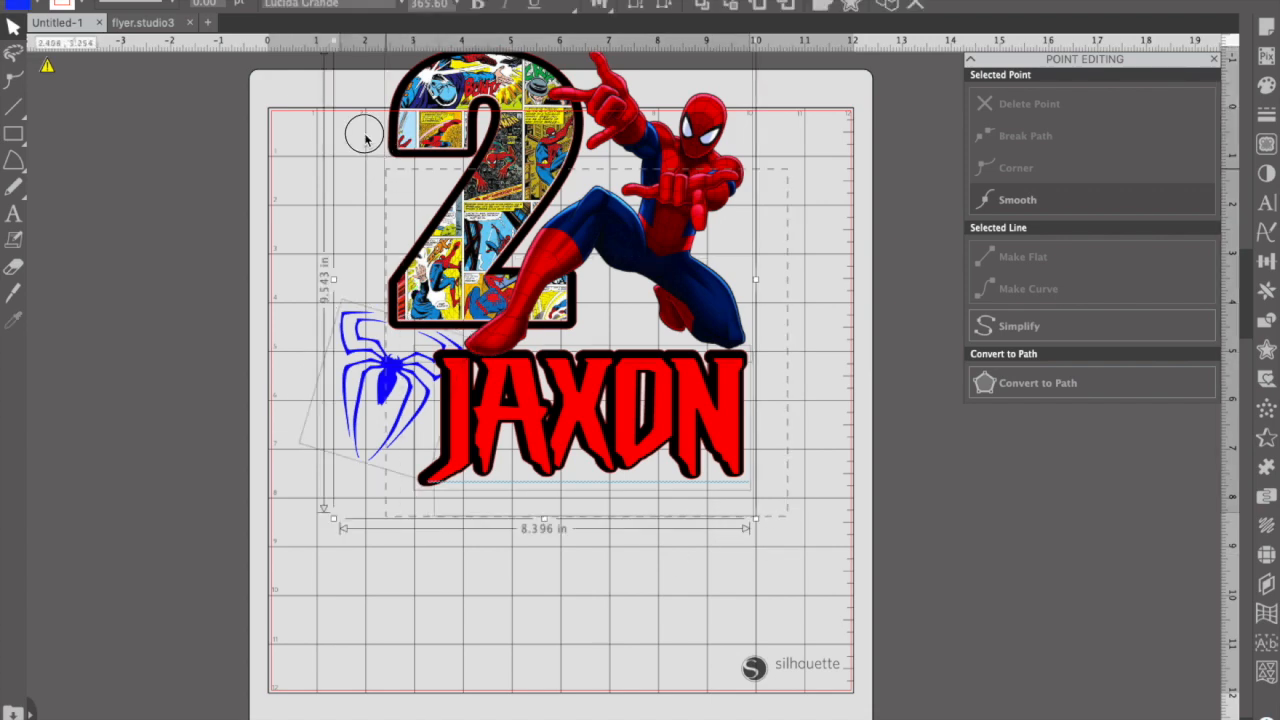
left_click_drag(481, 92, 483, 176)
left_click(775, 319)
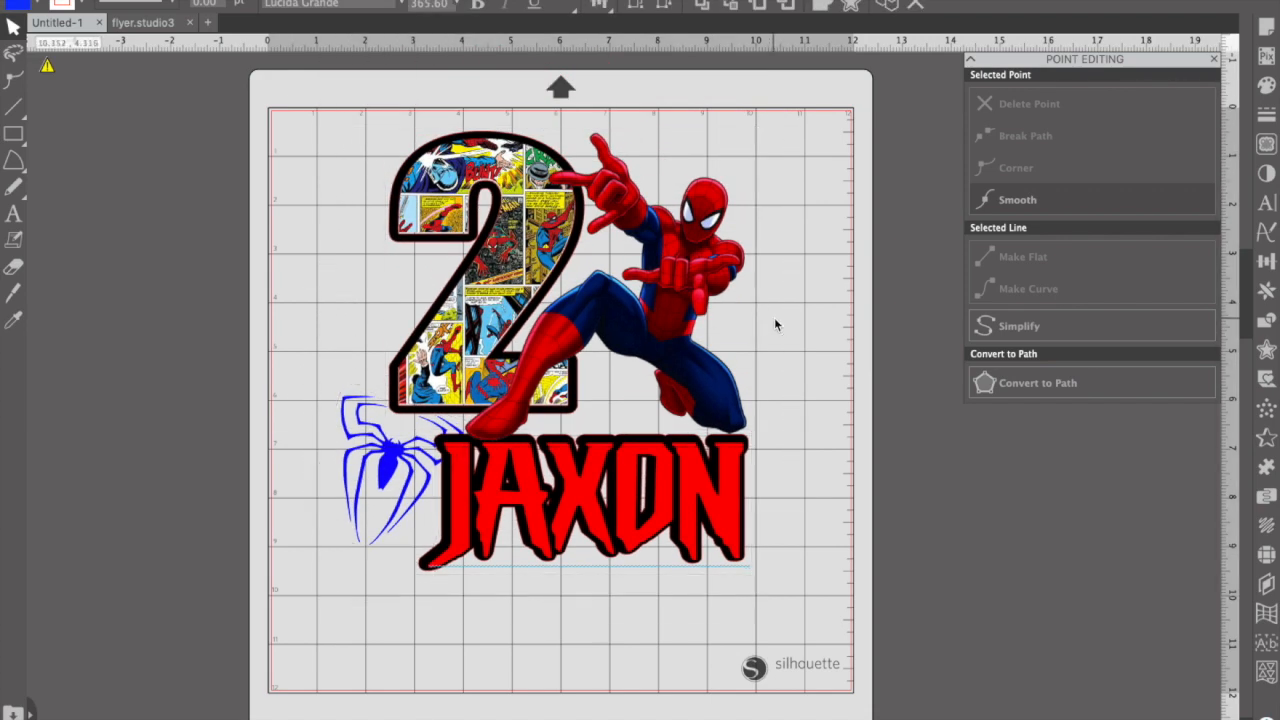
- Move the red name, its black offset and the spider down, apart from the grouped 2 and Spider-Man
left_click_drag(677, 506, 656, 606)
left_click_drag(631, 528, 618, 606)
left_click_drag(418, 468, 390, 585)
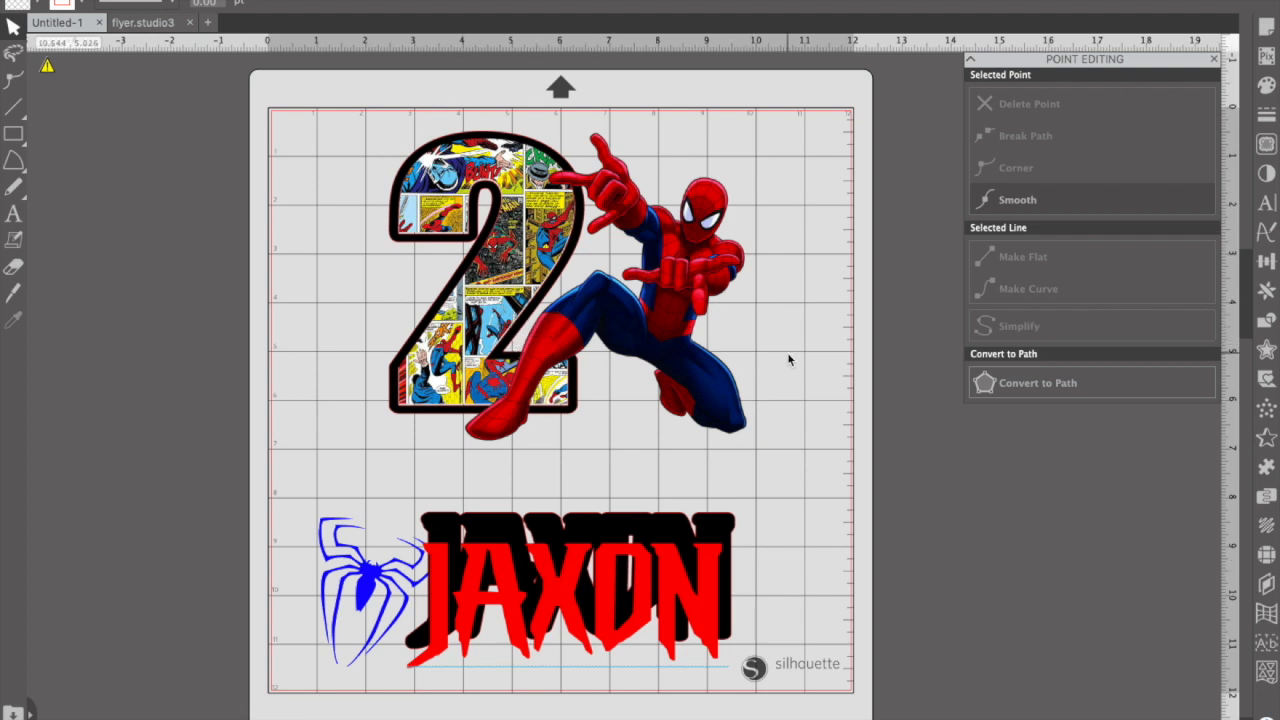
- Flip the grouped 2 and Spider-Man horizontally
right_click(686, 308)
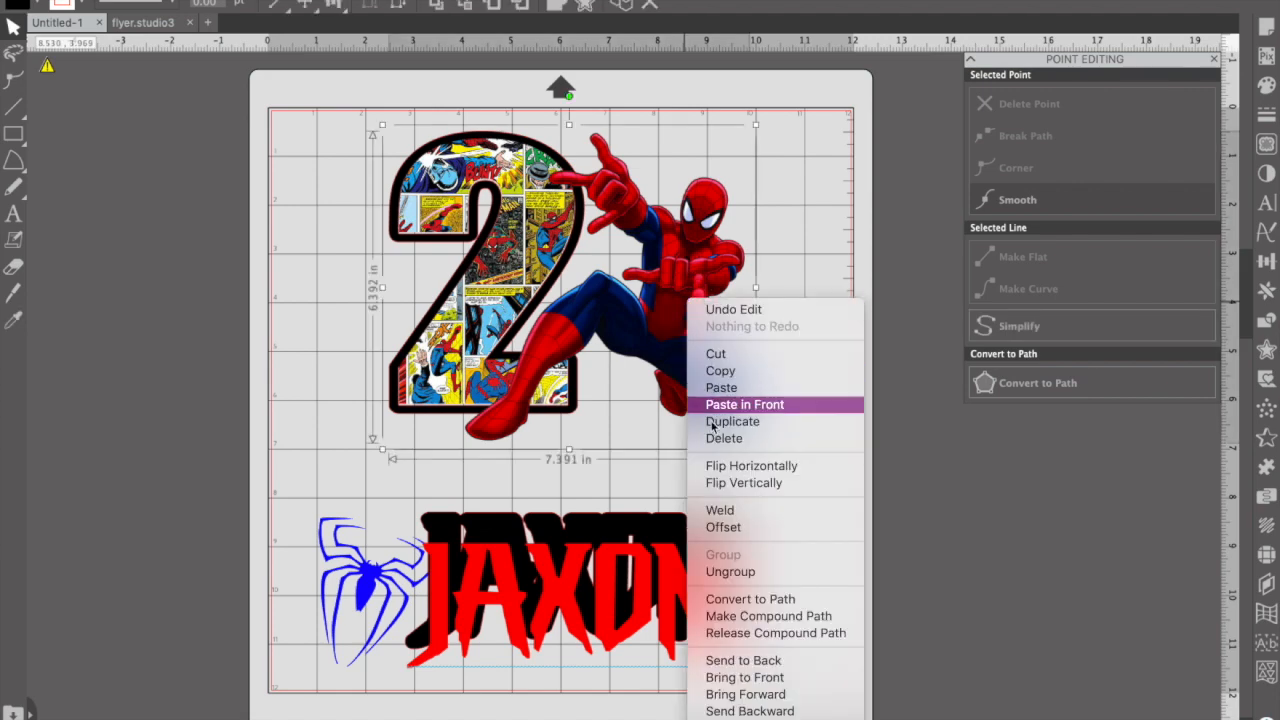
left_click(720, 463)
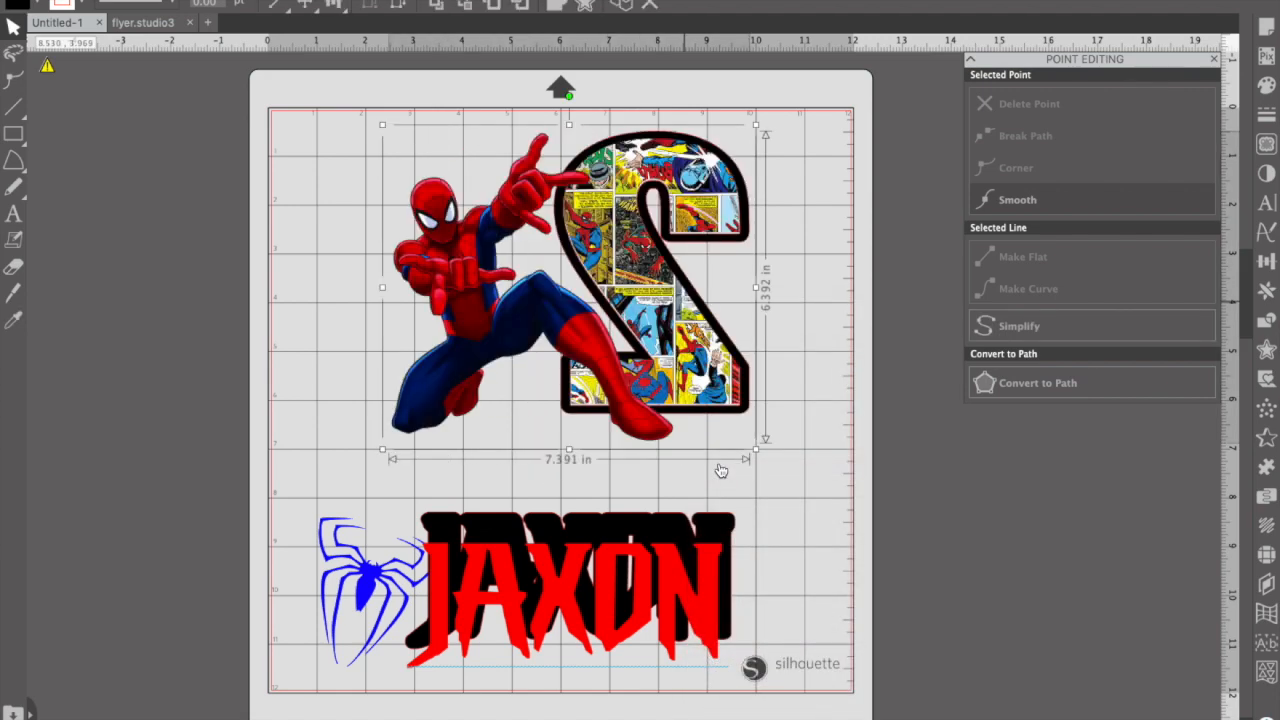